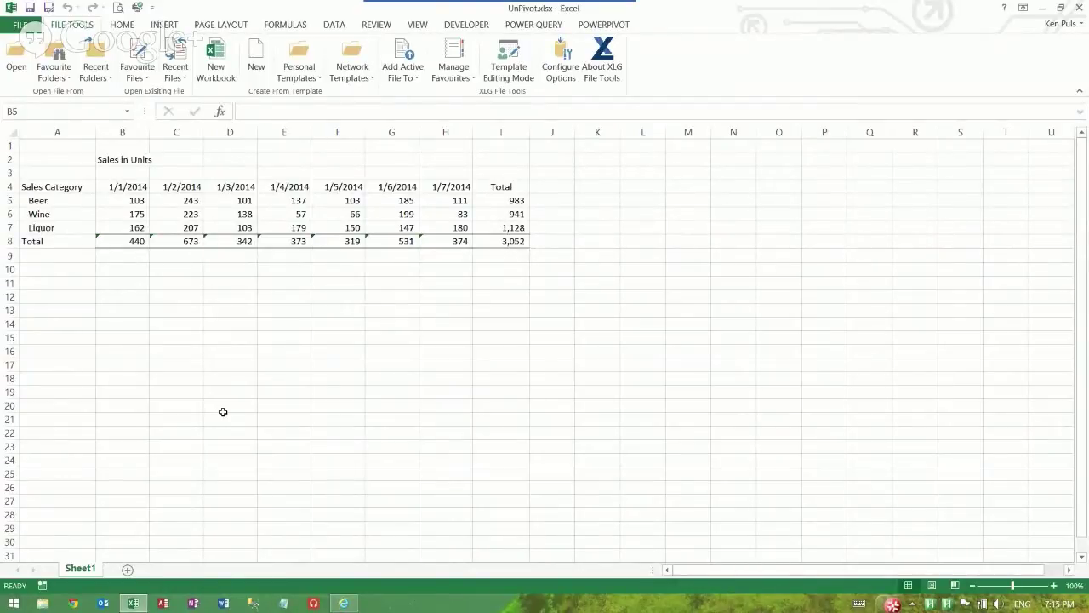
Select the Sales in Units range A4:I8 and load it From Table into Power Query, keeping headers.
{"action": "left_click_drag", "start_coordinate": [51, 200], "coordinate": [52, 226]}
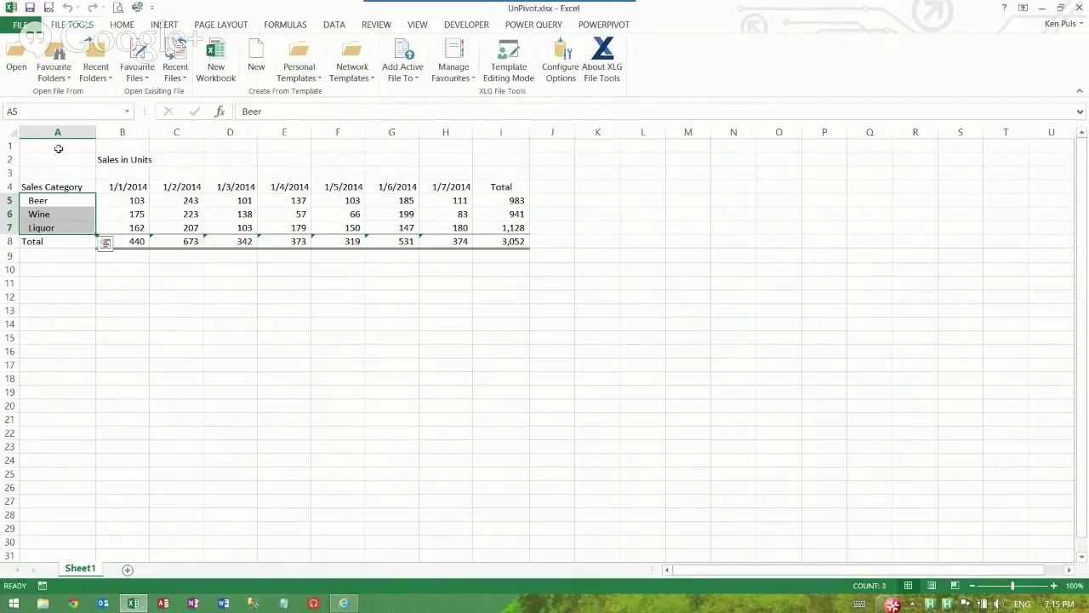
{"action": "left_click_drag", "start_coordinate": [47, 186], "coordinate": [397, 195]}
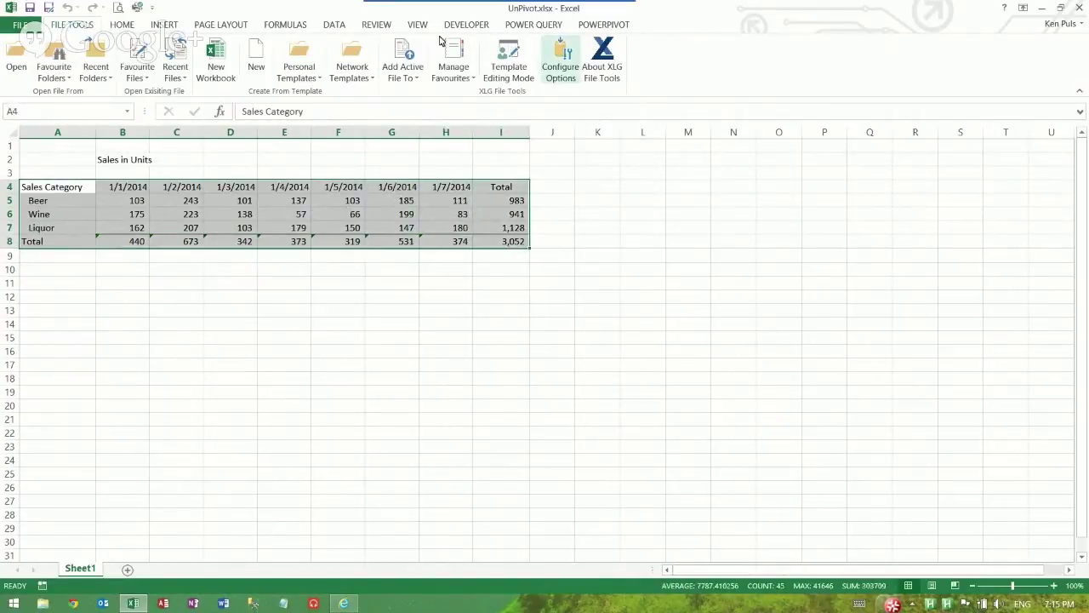
{"action": "scroll", "coordinate": [431, 25], "scroll_direction": "down", "scroll_amount": 9}
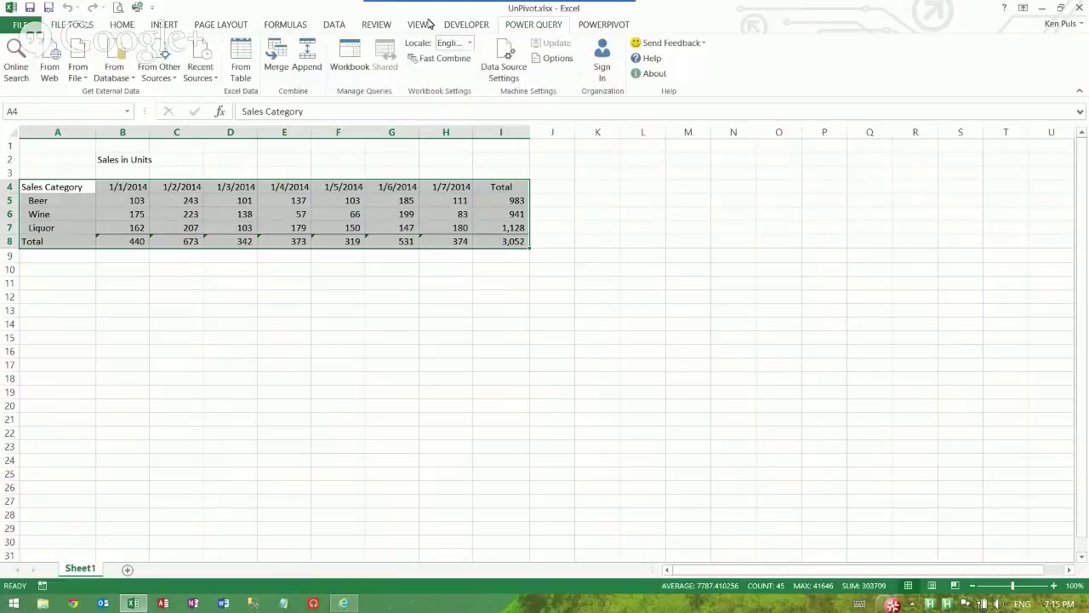
{"action": "left_click", "coordinate": [240, 61]}
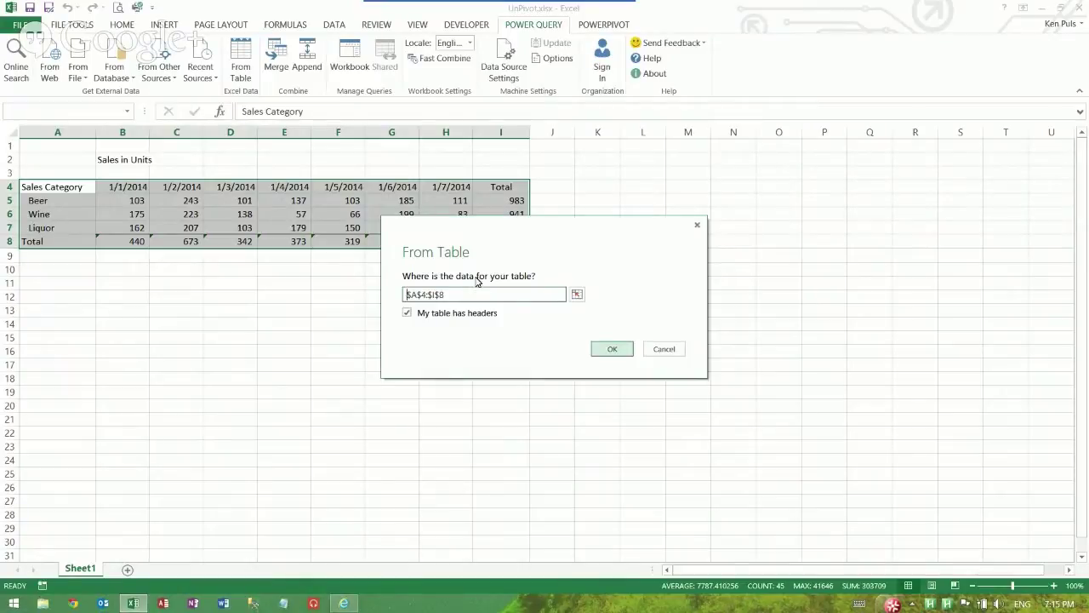
{"action": "key", "text": "Return"}
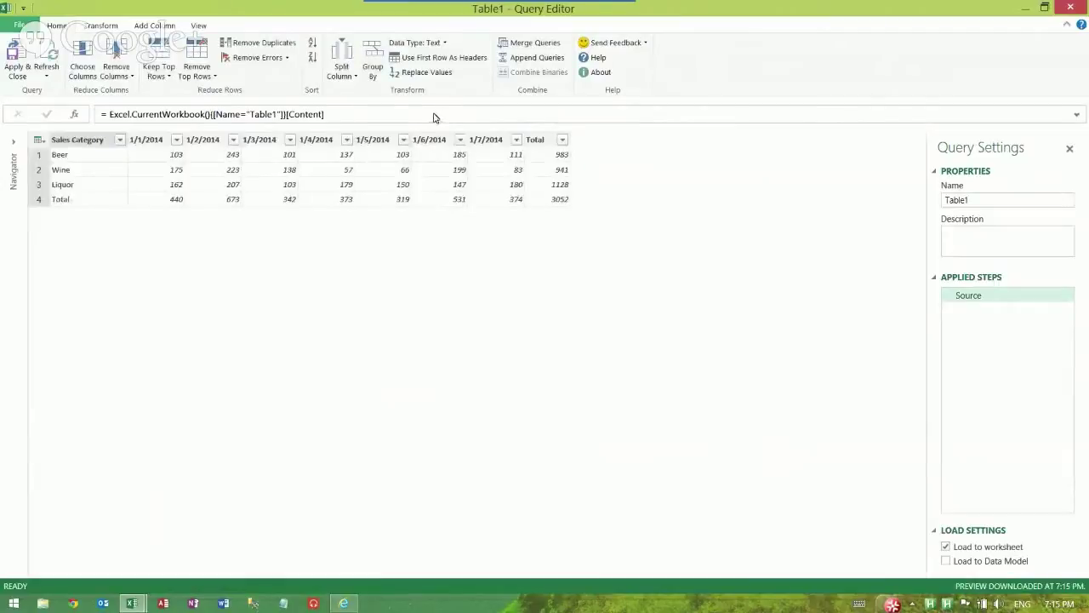
Remove the Total column and filter Total out of Sales Category, keeping Beer, Wine and Liquor.
{"action": "right_click", "coordinate": [541, 139]}
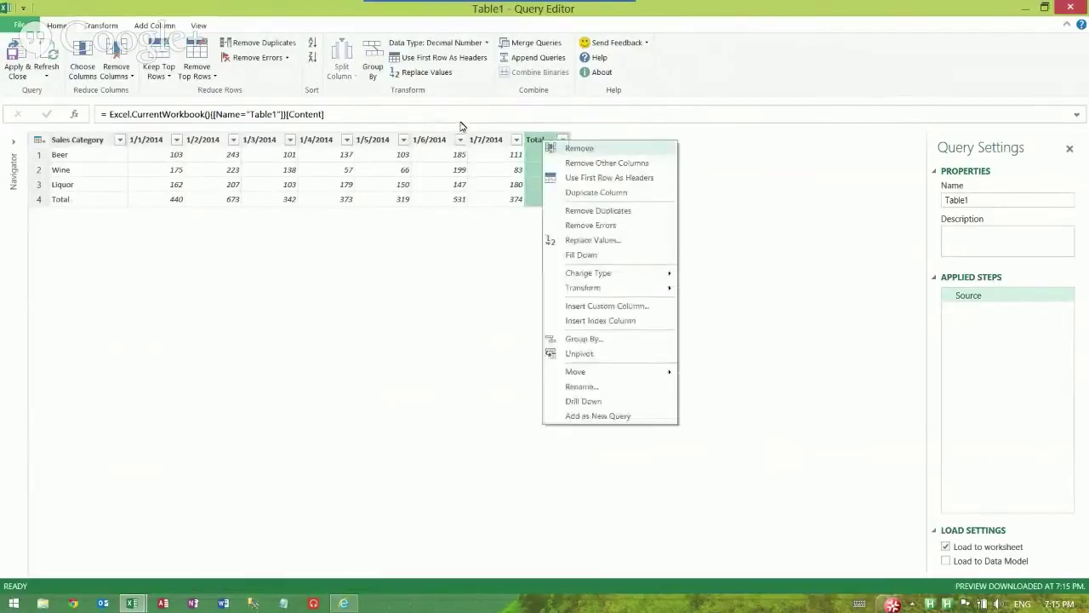
{"action": "key", "text": "Return"}
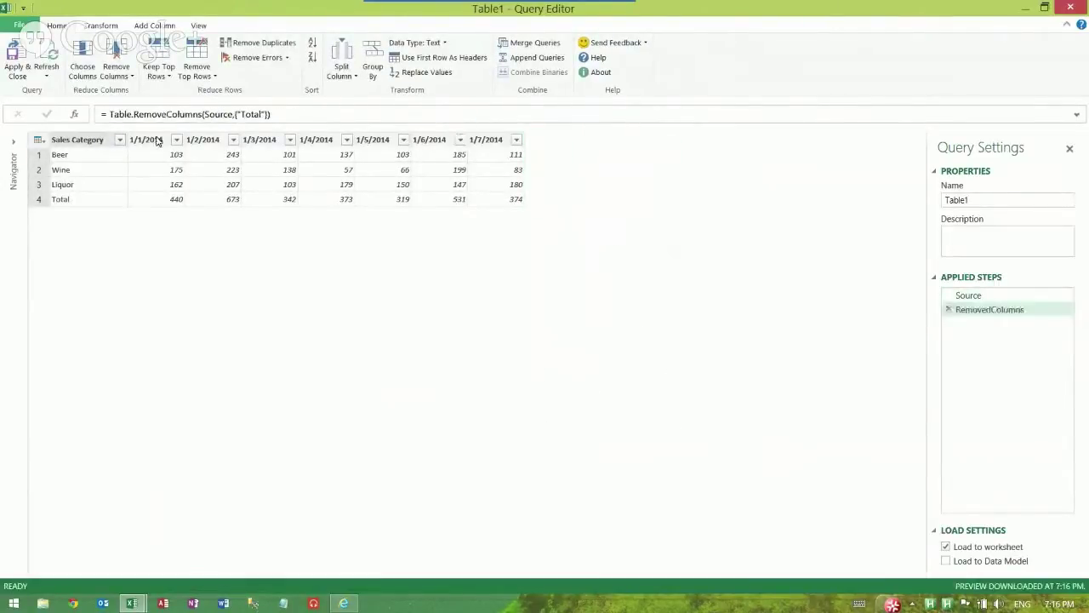
{"action": "left_click", "coordinate": [120, 140]}
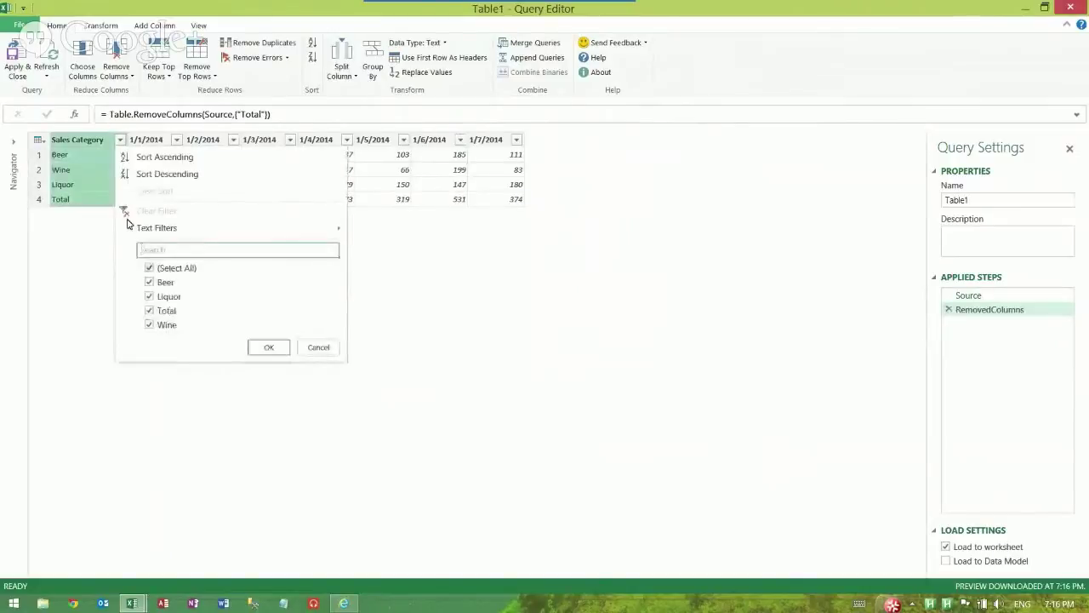
{"action": "left_click", "coordinate": [149, 311]}
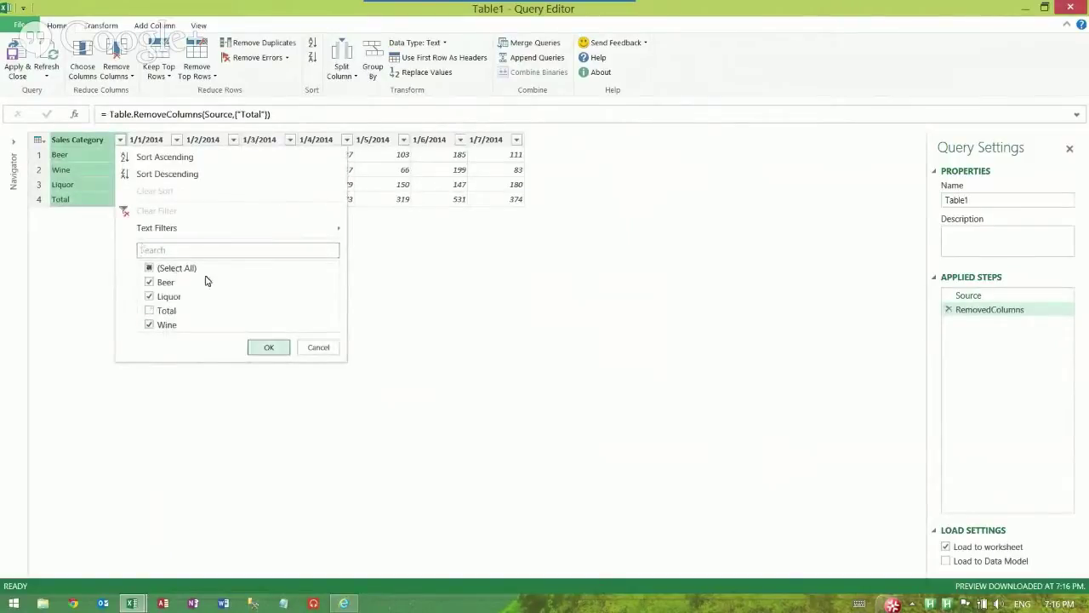
{"action": "key", "text": "Return"}
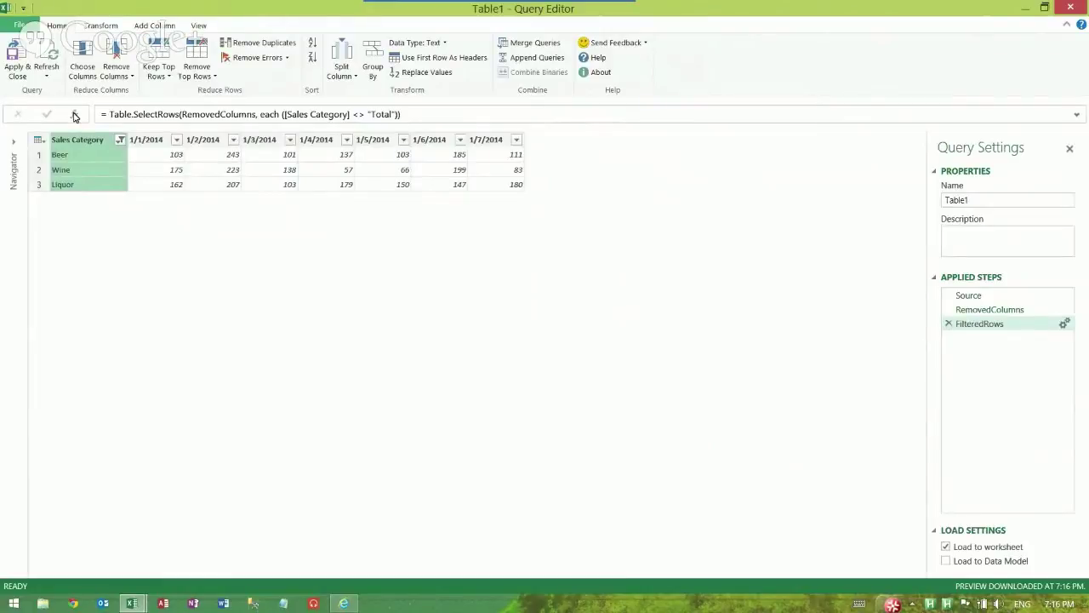
{"action": "left_click", "coordinate": [81, 25]}
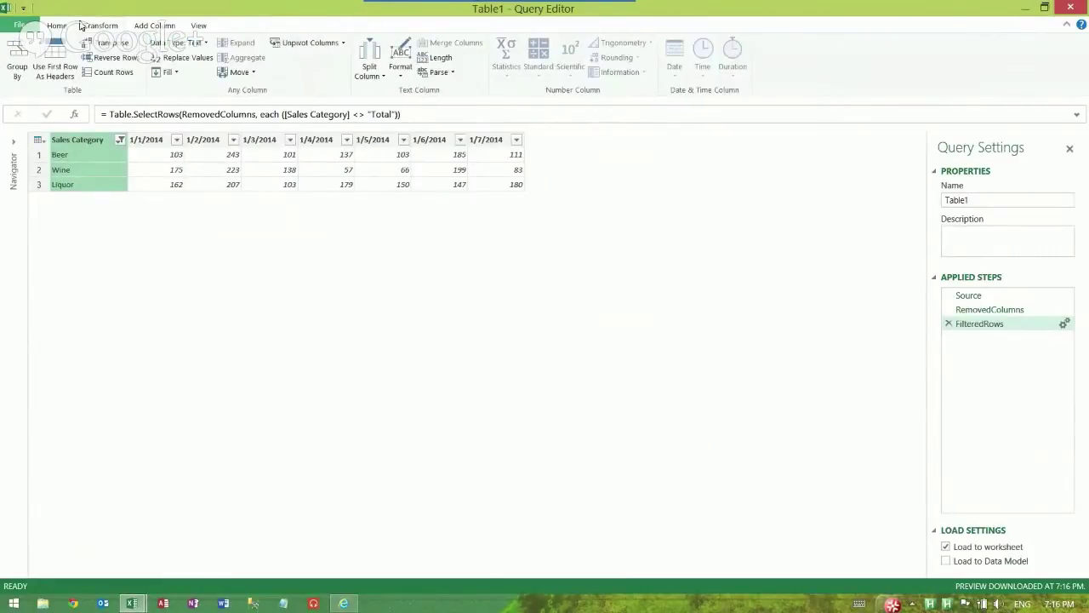
Unpivot all columns except Sales Category and rename the Attribute column to Date.
{"action": "left_click", "coordinate": [275, 43]}
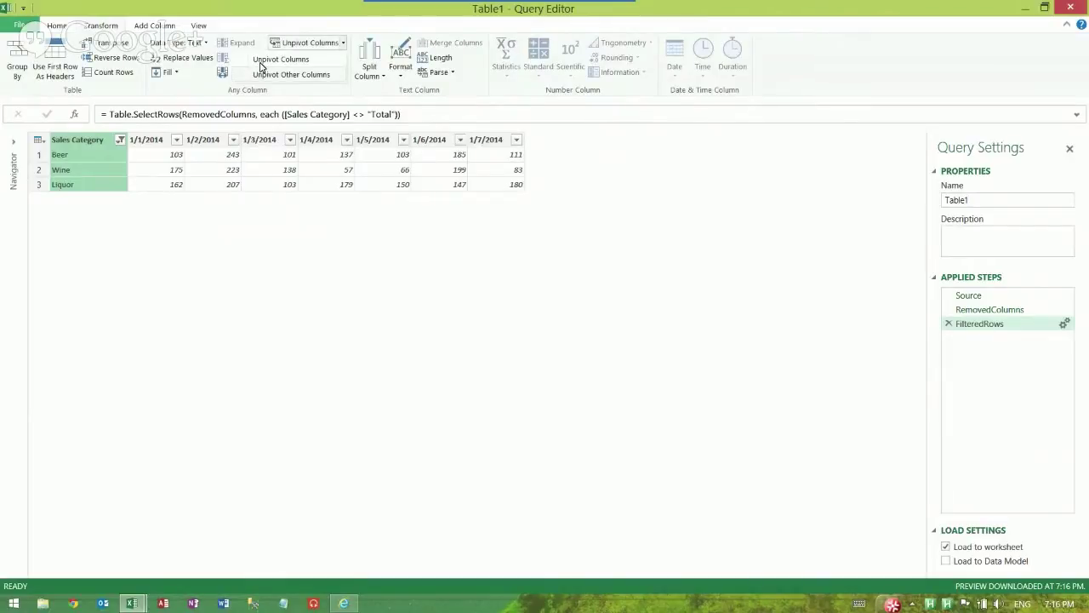
{"action": "left_click", "coordinate": [268, 74]}
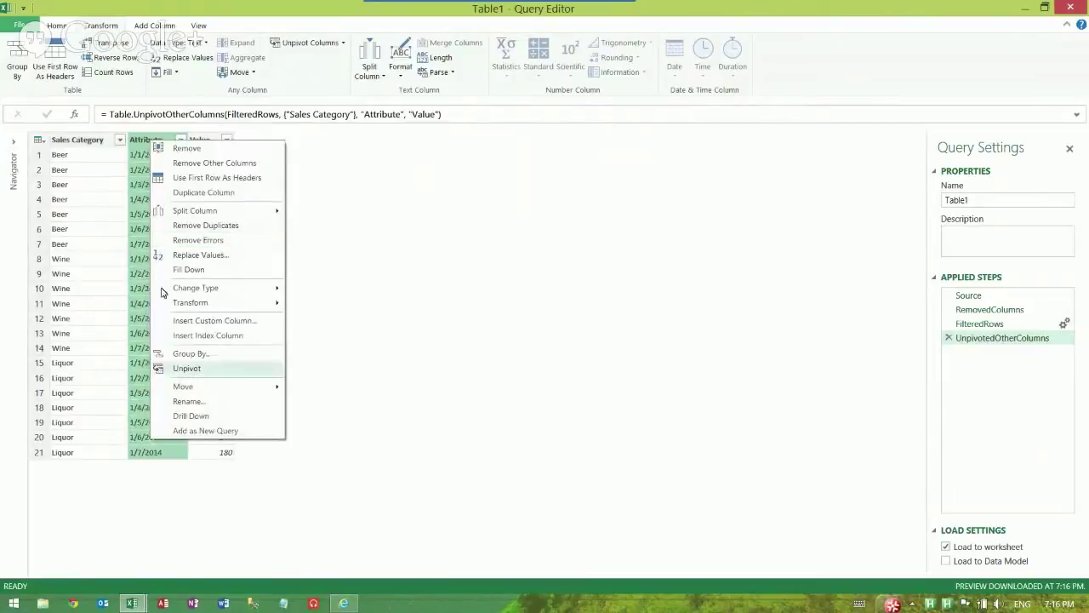
{"action": "key", "text": "Down"}
{"action": "key", "text": "Down"}
{"action": "key", "text": "Return"}
{"action": "type", "text": "D"}
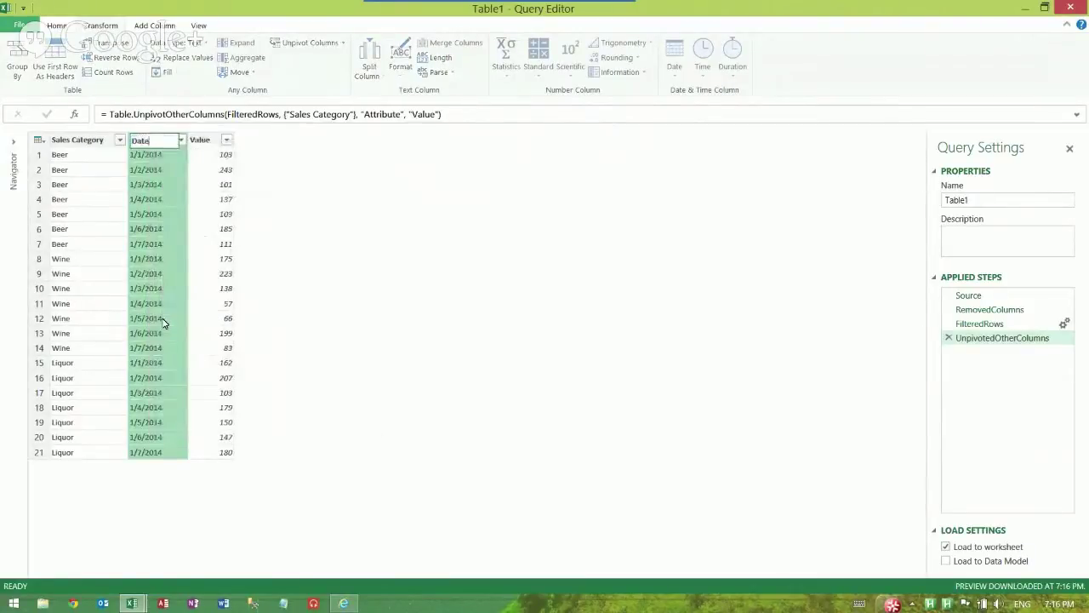
{"action": "type", "text": "ate"}
{"action": "key", "text": "Return"}
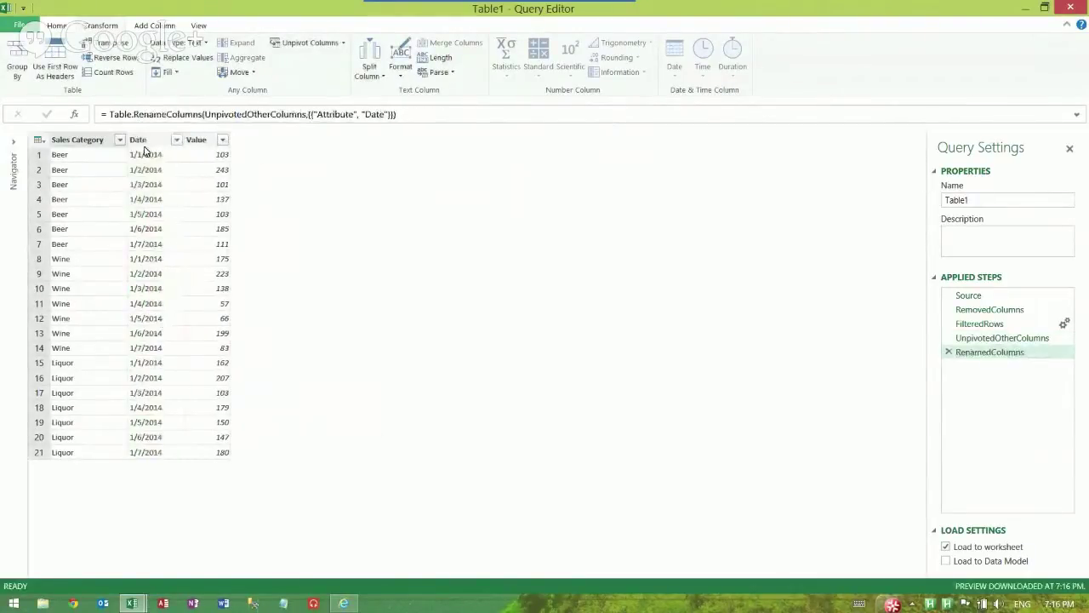
Set the Date column's data type to Date.
{"action": "left_click", "coordinate": [53, 26]}
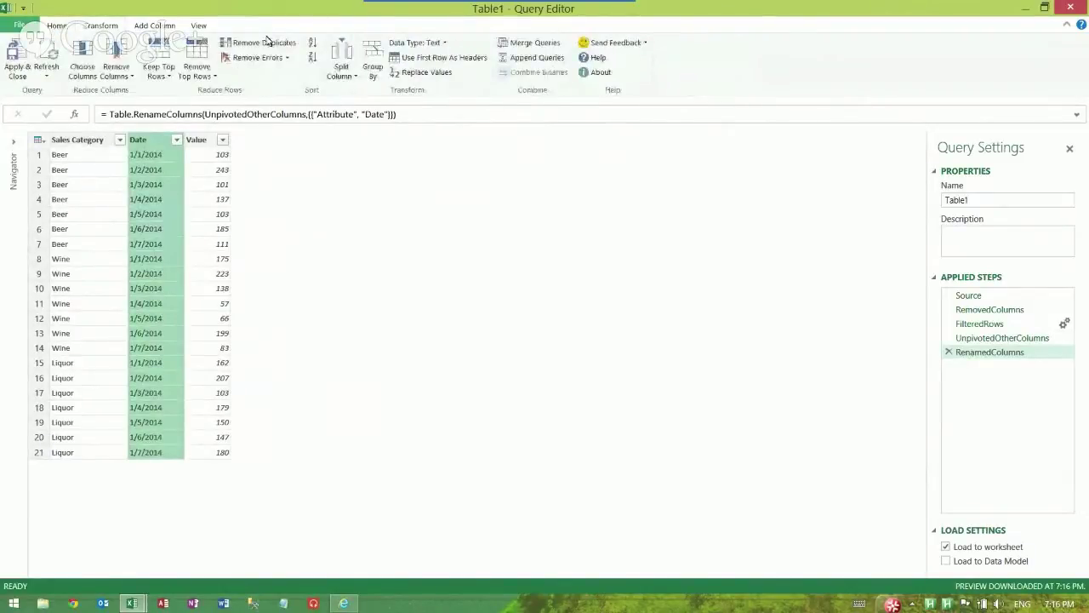
{"action": "left_click", "coordinate": [366, 41]}
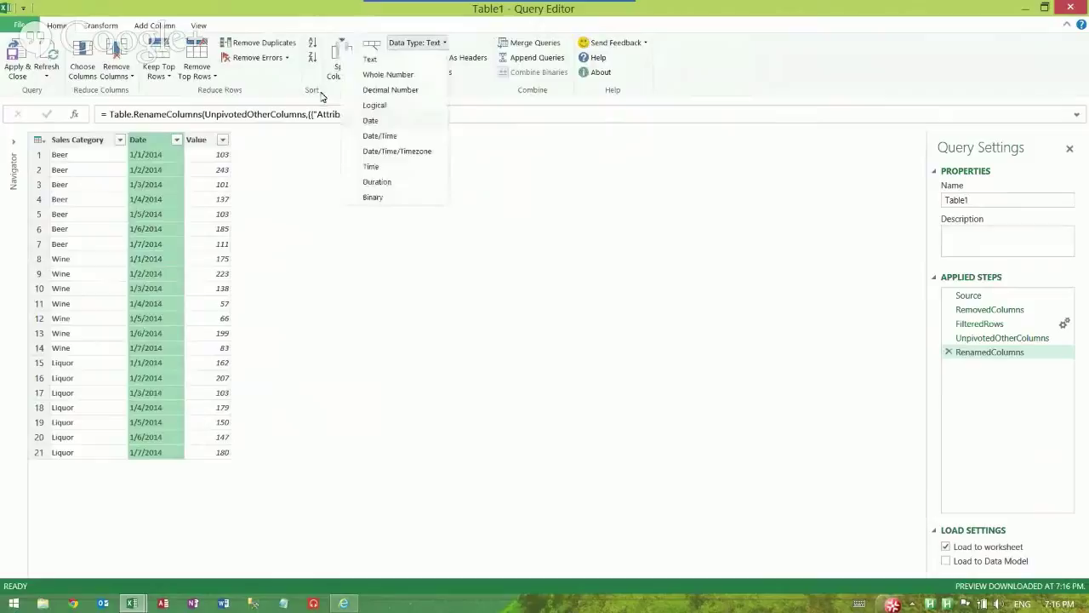
{"action": "left_click", "coordinate": [371, 120]}
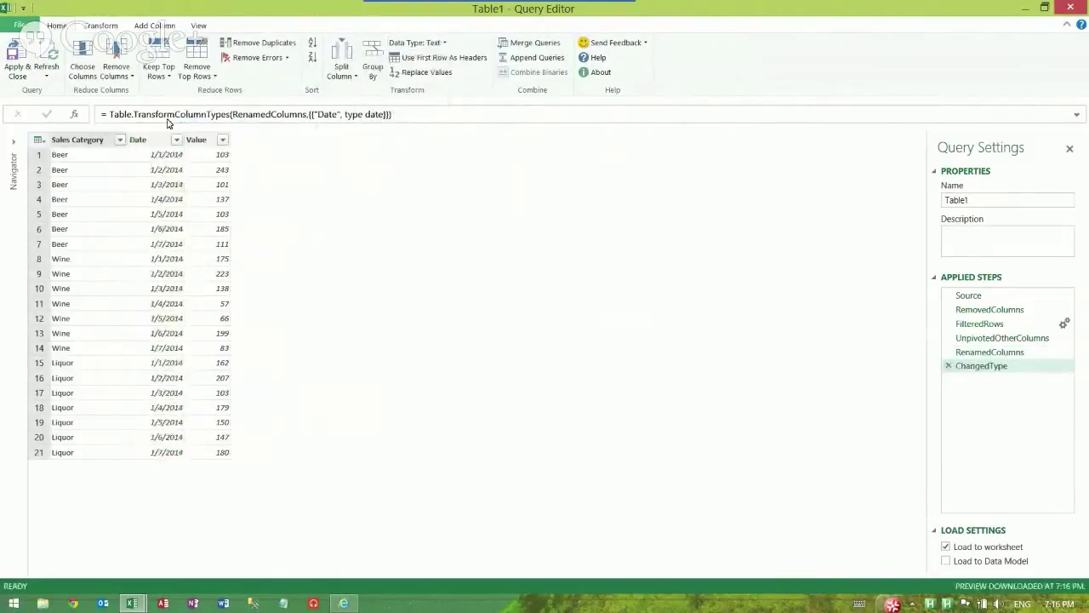
Rename the Value column to Quantity.
{"action": "right_click", "coordinate": [200, 140]}
{"action": "left_click", "coordinate": [239, 384]}
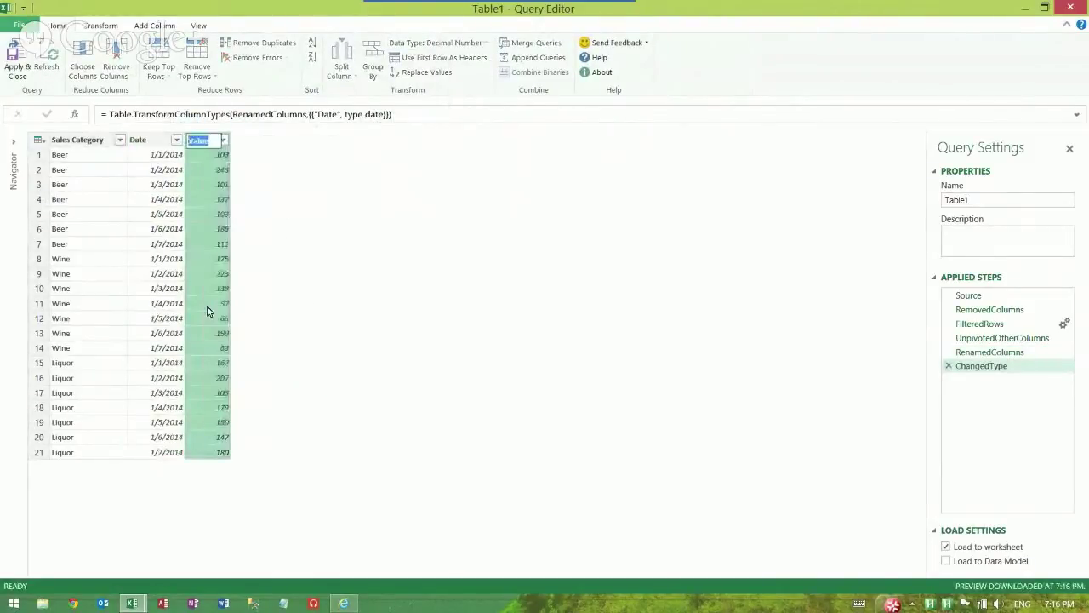
{"action": "type", "text": "Quantity"}
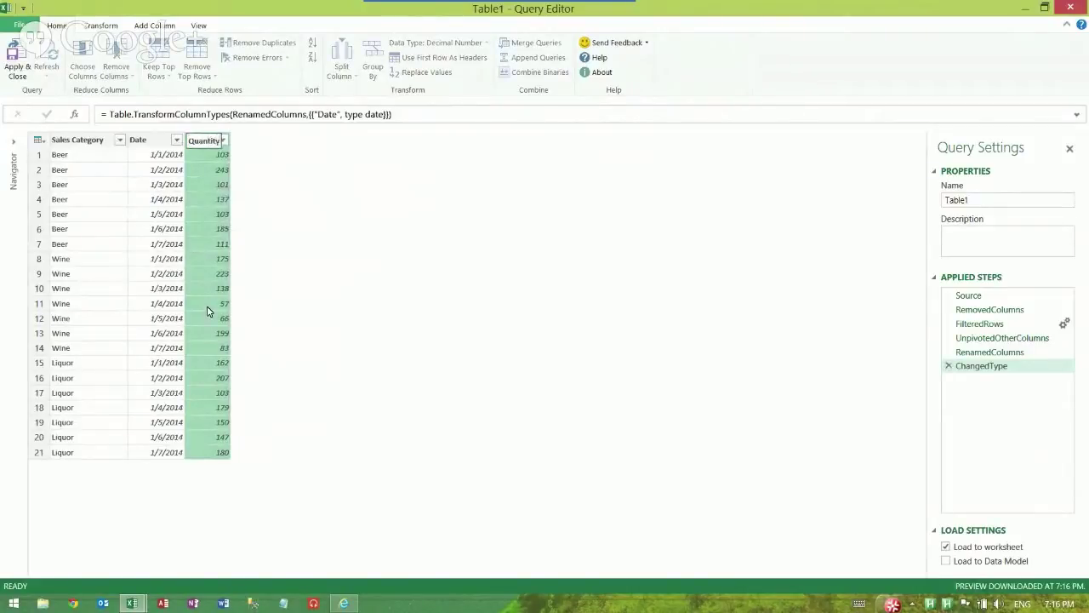
{"action": "key", "text": "Return"}
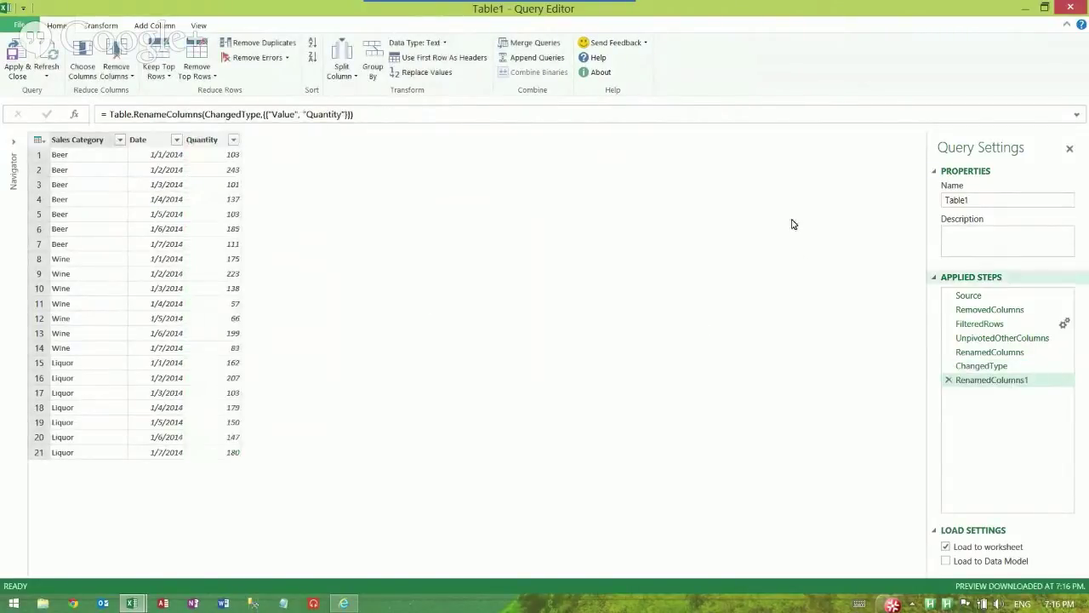
Rename the query from Table1 to Sales and load it to the worksheet.
{"action": "key", "text": "F2"}
{"action": "type", "text": "S"}
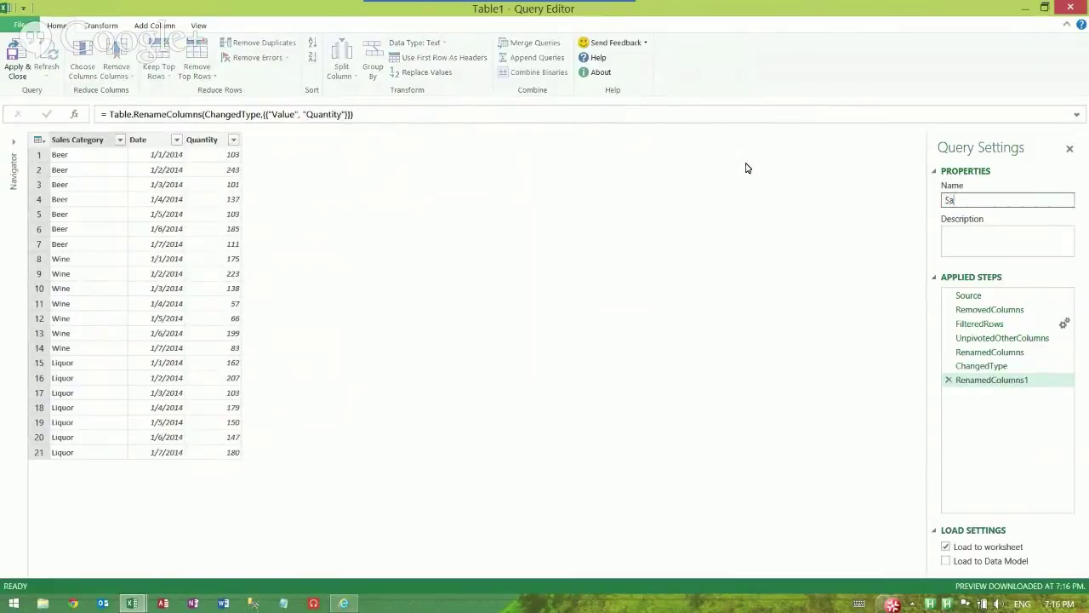
{"action": "key", "text": "Return"}
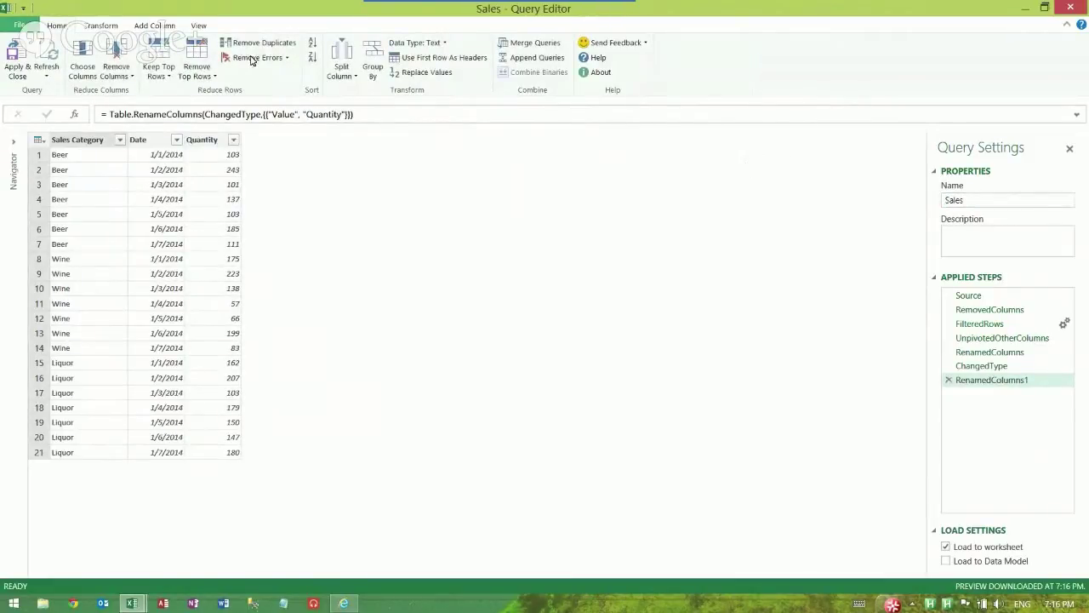
{"action": "left_click", "coordinate": [16, 51]}
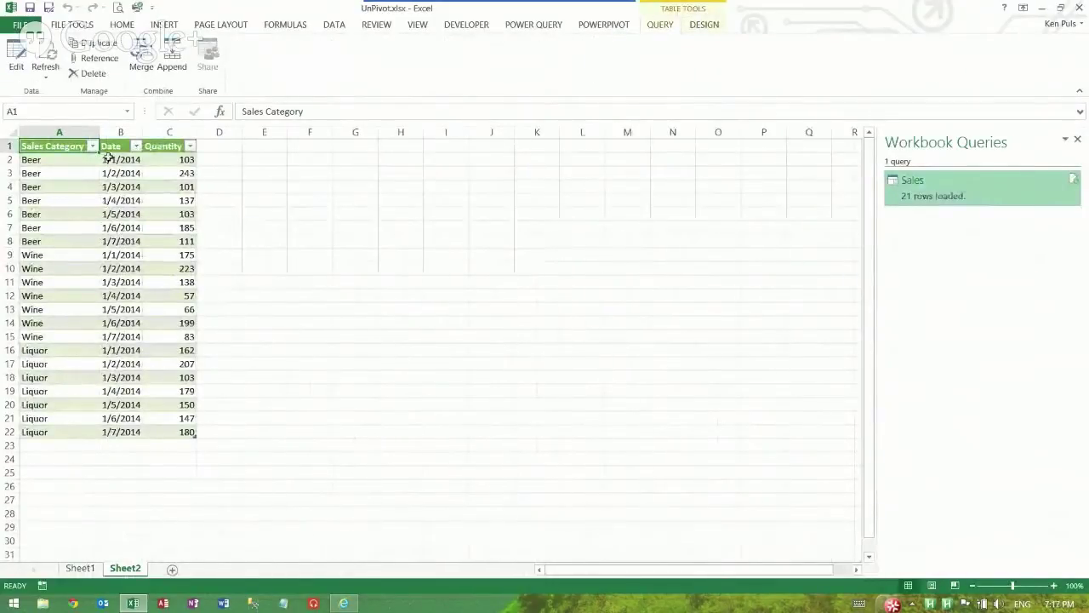
Insert a PivotTable from the Sales table on the existing worksheet at cell G2.
{"action": "left_click", "coordinate": [121, 214]}
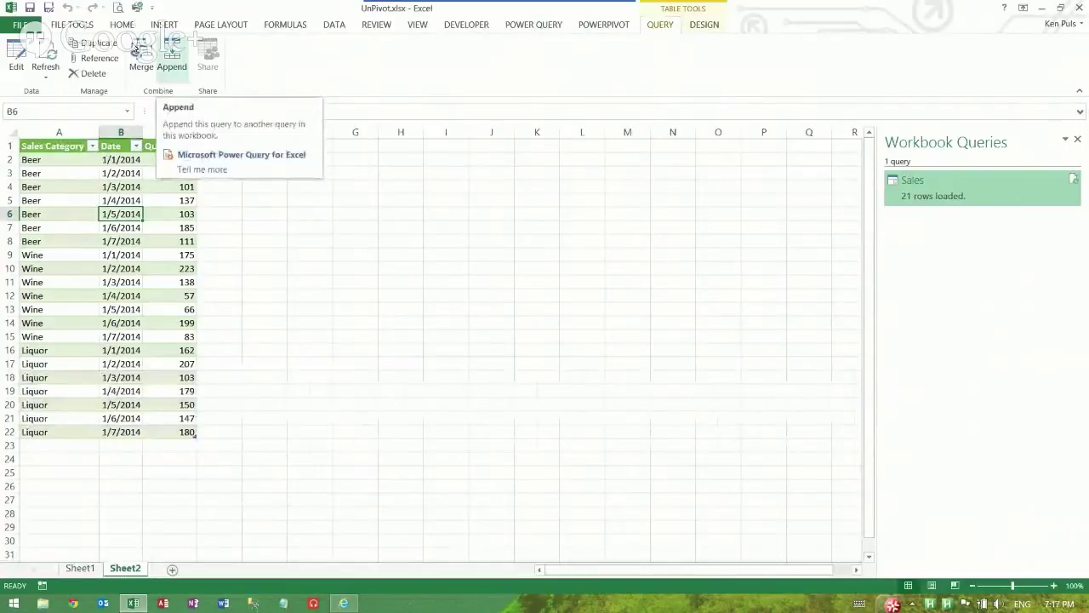
{"action": "left_click", "coordinate": [161, 24]}
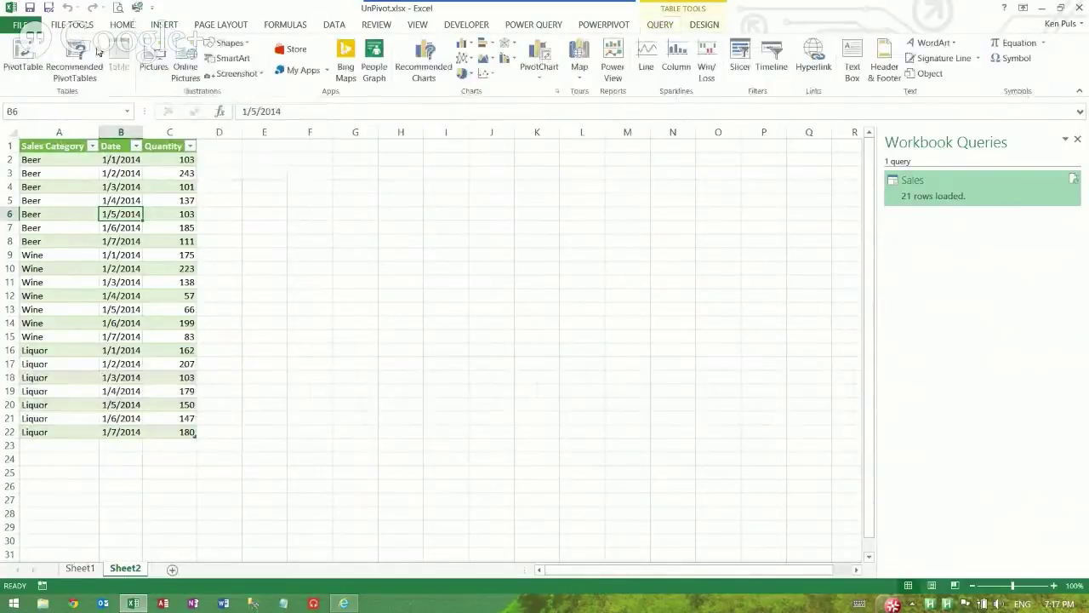
{"action": "left_click", "coordinate": [20, 52]}
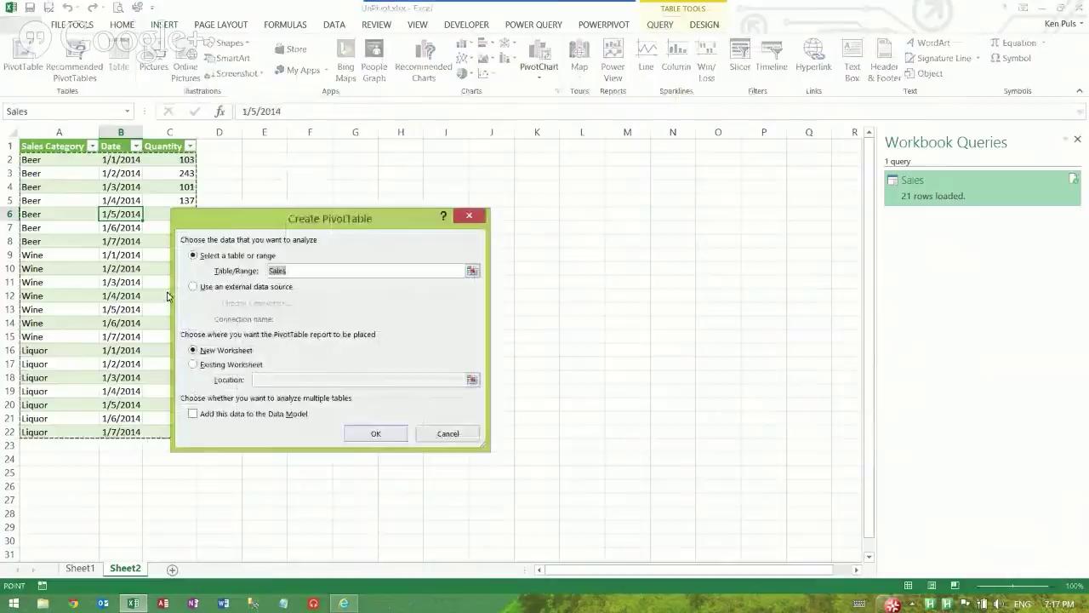
{"action": "key", "text": "alt+e"}
{"action": "left_click", "coordinate": [354, 159]}
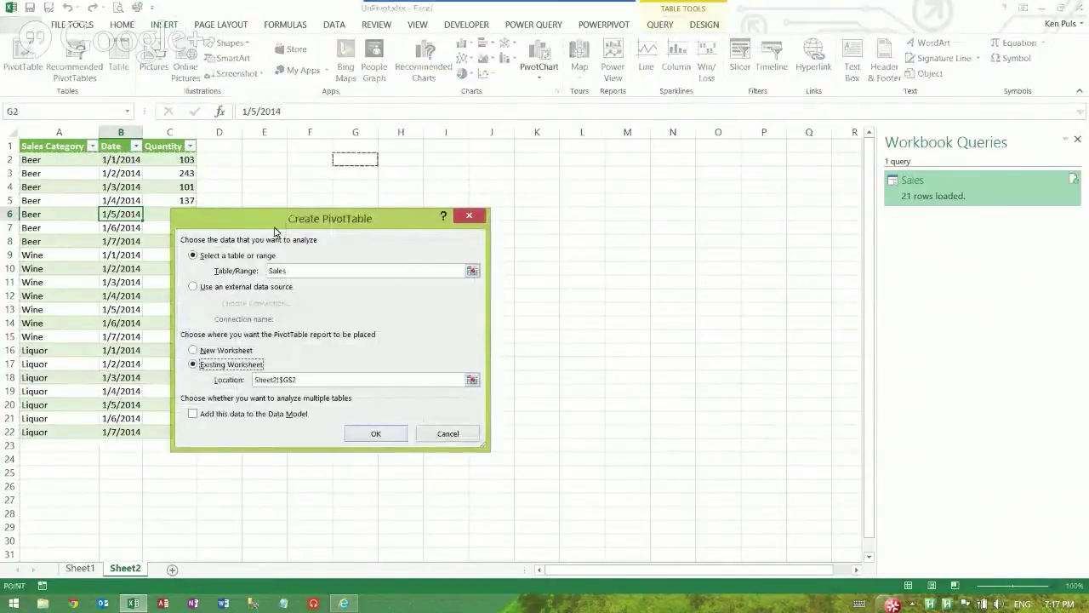
{"action": "key", "text": "Return"}
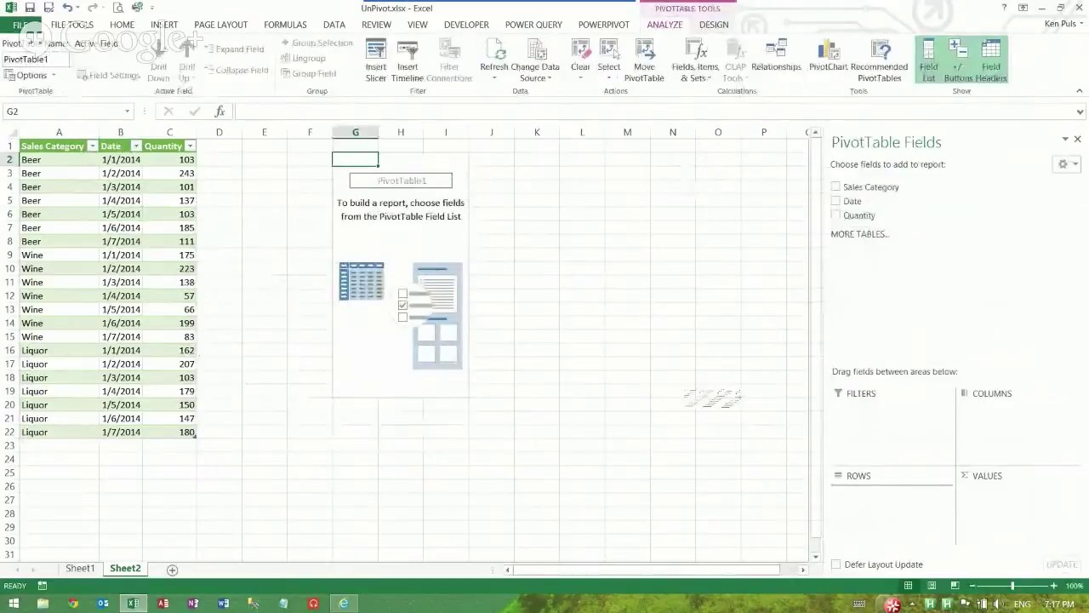
Put Sales Category in rows, Date in columns and summed Quantity in values, checking against Sheet1.
{"action": "left_click", "coordinate": [836, 186]}
{"action": "left_click_drag", "start_coordinate": [794, 336], "coordinate": [1013, 410]}
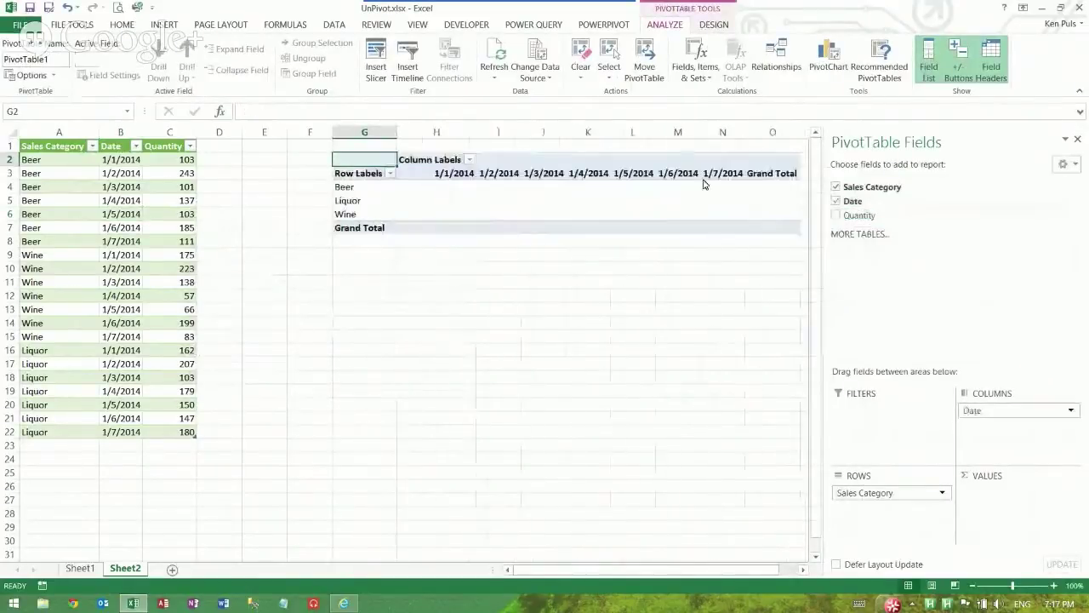
{"action": "left_click", "coordinate": [836, 214]}
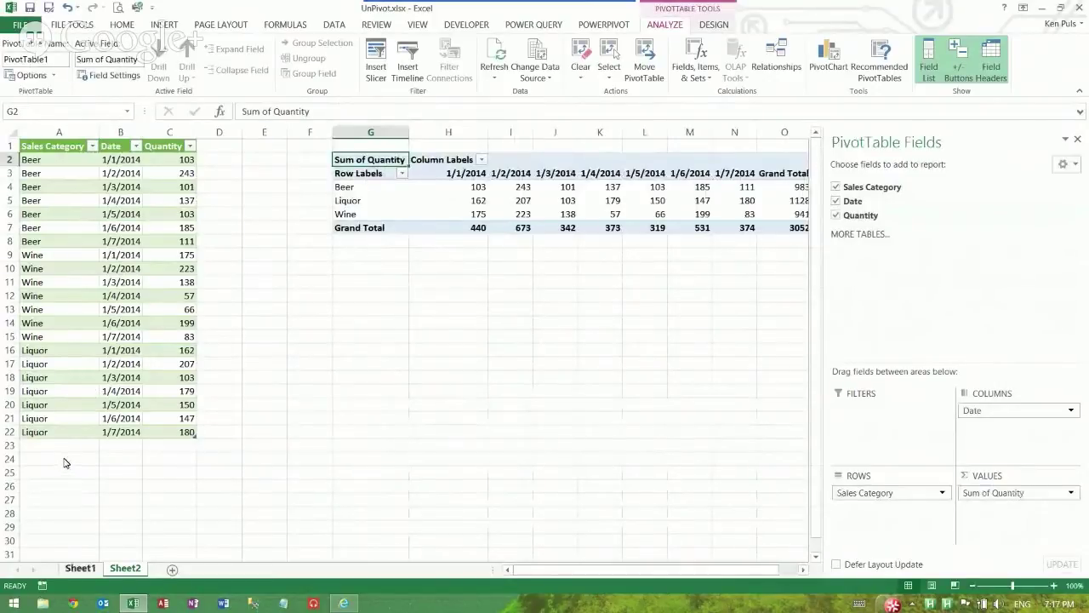
{"action": "key", "text": "ctrl+Page_Up"}
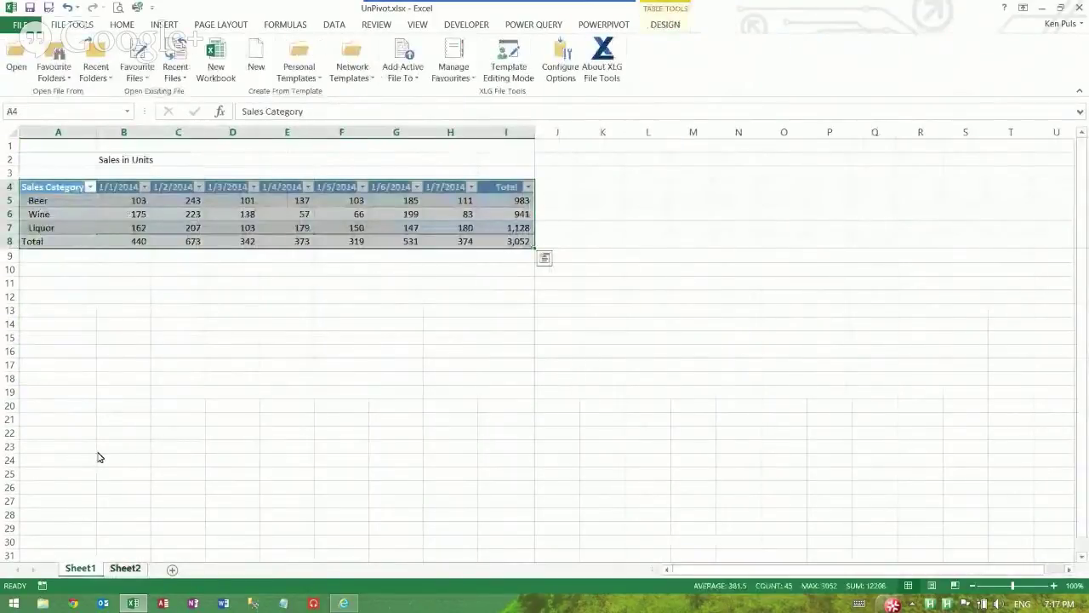
{"action": "key", "text": "ctrl+Page_Down"}
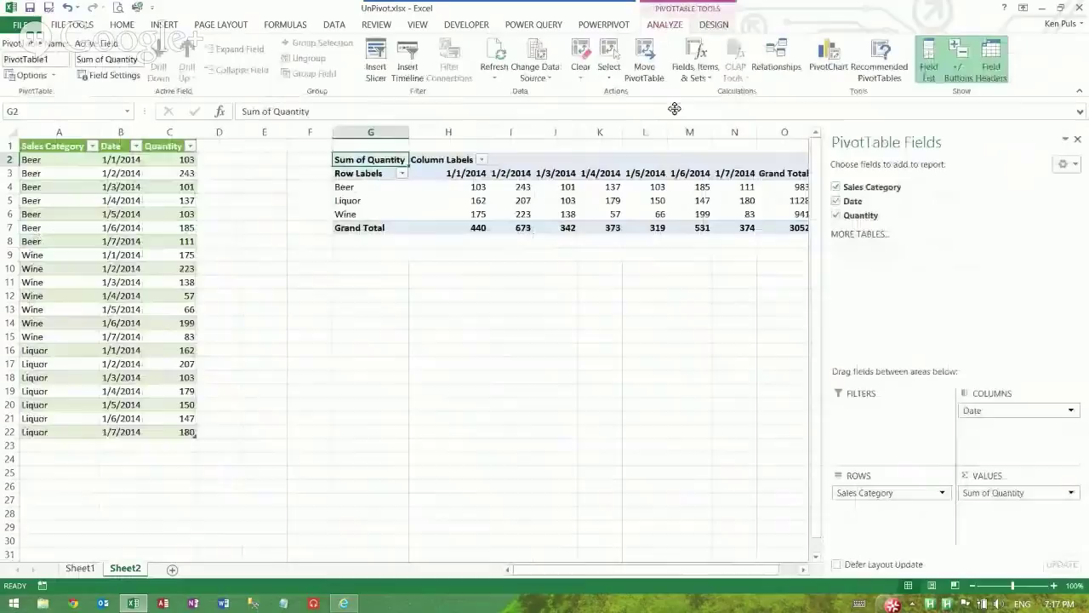
Insert a second PivotTable from the Sales table on the existing worksheet at cell G17.
{"action": "left_click", "coordinate": [120, 282]}
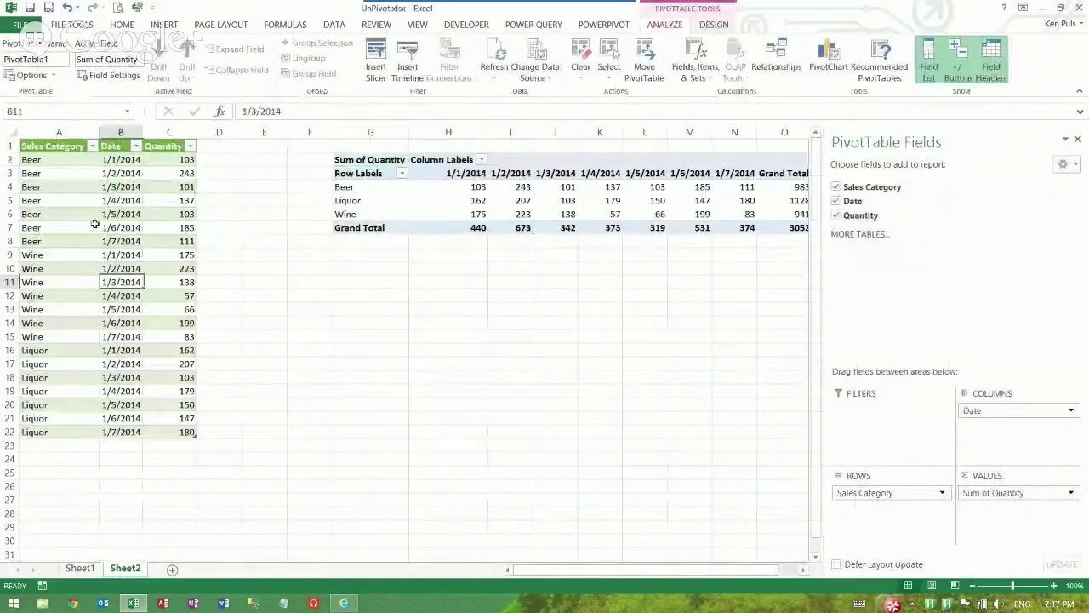
{"action": "left_click", "coordinate": [164, 23]}
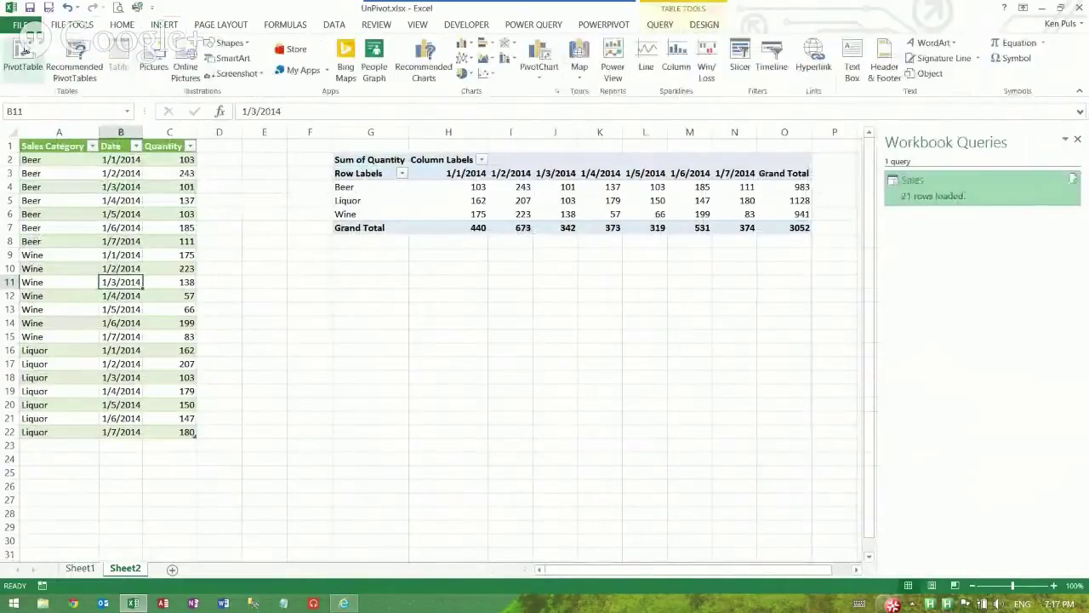
{"action": "left_click", "coordinate": [24, 50]}
{"action": "left_click", "coordinate": [205, 364]}
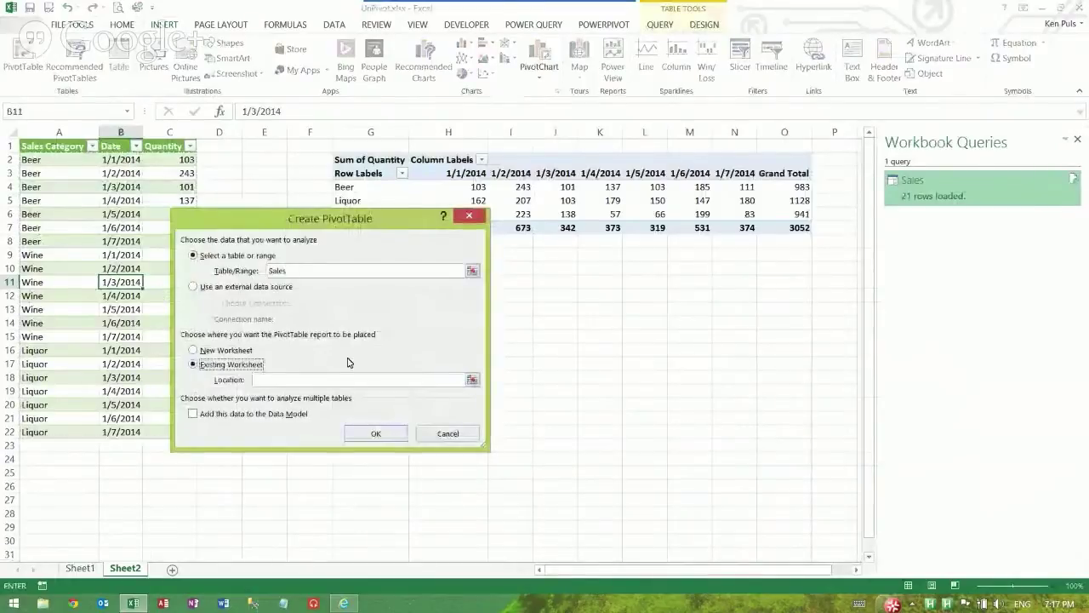
{"action": "left_click", "coordinate": [341, 380]}
{"action": "left_click", "coordinate": [370, 364]}
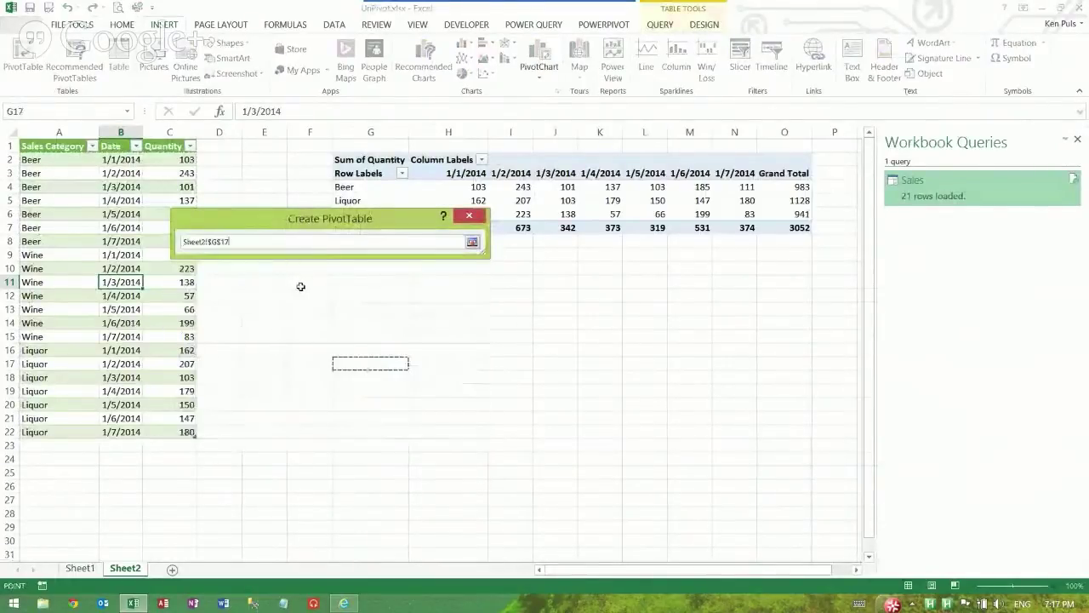
{"action": "key", "text": "Return"}
{"action": "key", "text": "Return"}
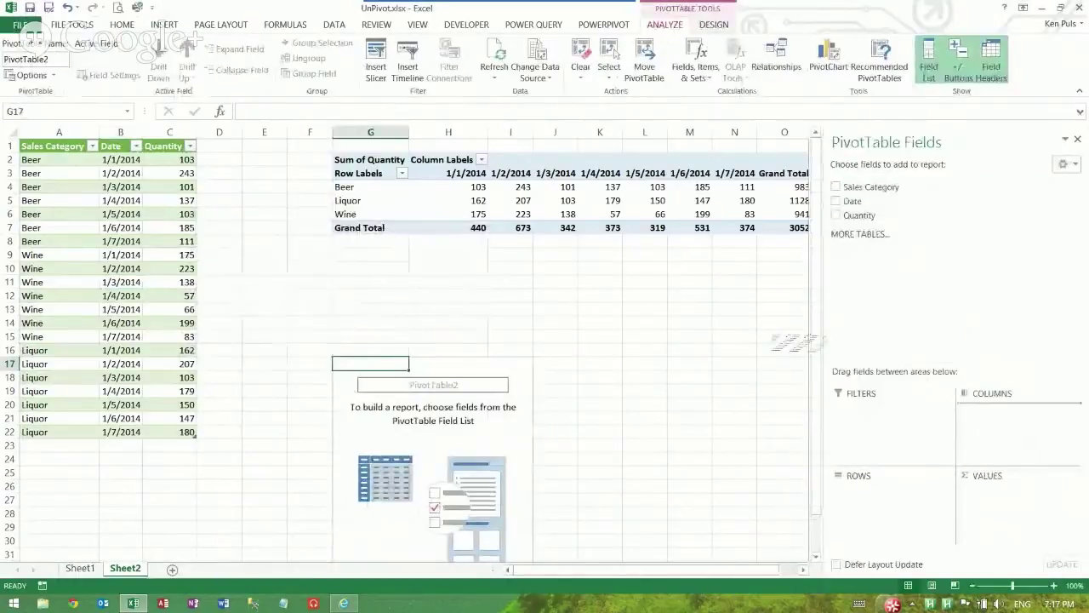
Put Sales Category in columns, Date in rows and Sum of Quantity in values.
{"action": "left_click_drag", "start_coordinate": [784, 341], "coordinate": [804, 341]}
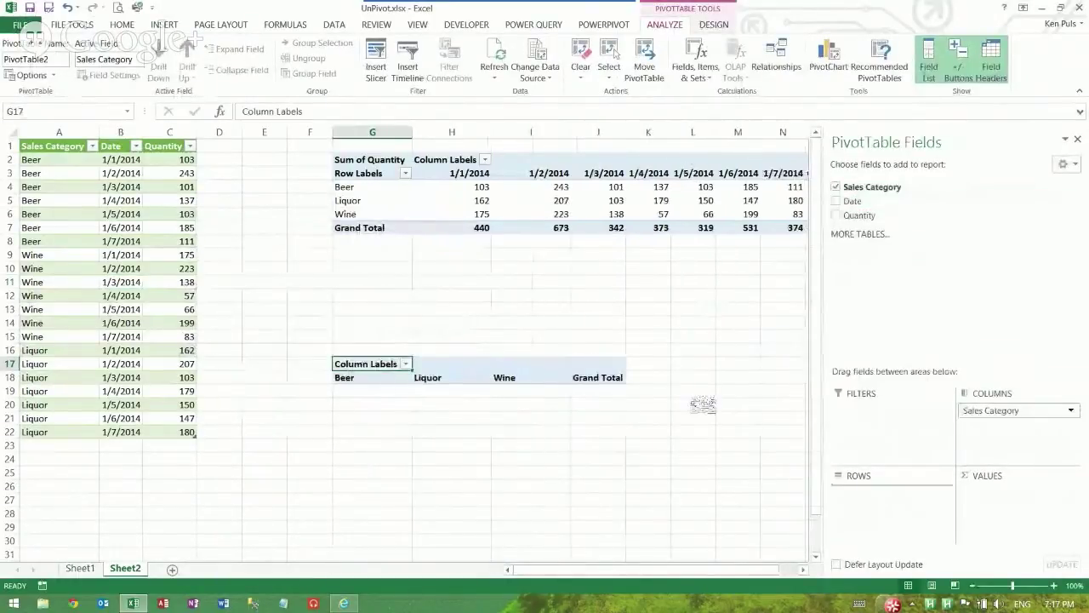
{"action": "left_click_drag", "start_coordinate": [703, 406], "coordinate": [681, 323]}
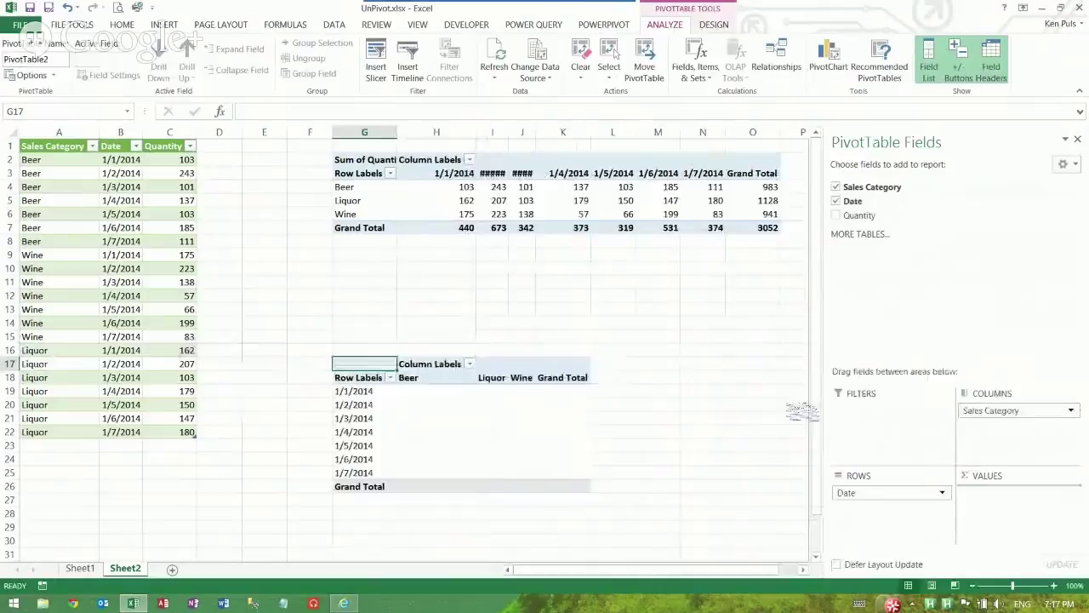
{"action": "left_click_drag", "start_coordinate": [800, 411], "coordinate": [805, 413]}
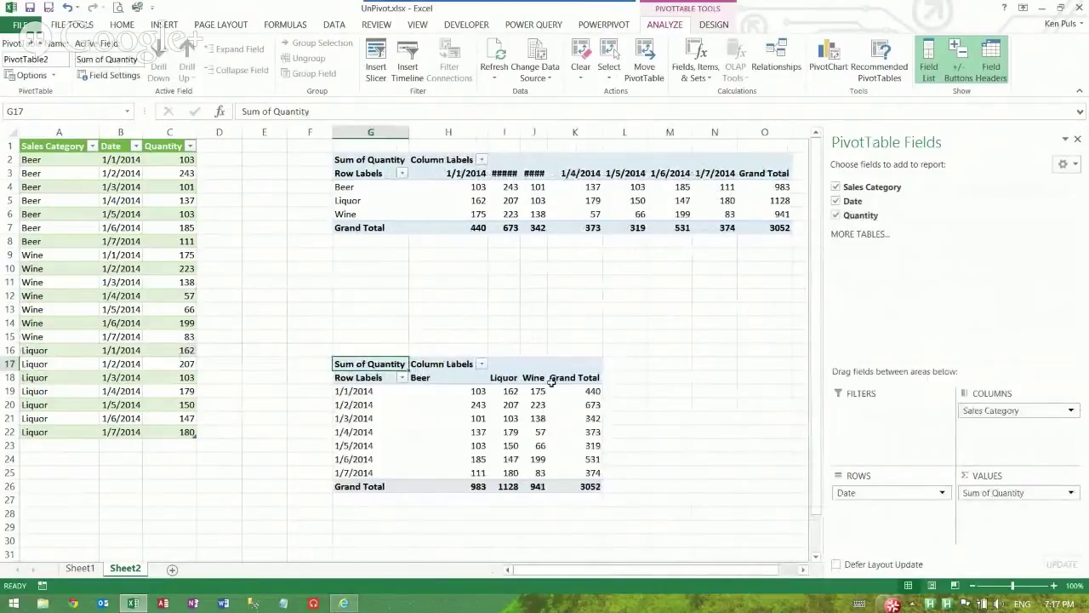
{"action": "key", "text": "Up"}
{"action": "key", "text": "Up"}
{"action": "key", "text": "Up"}
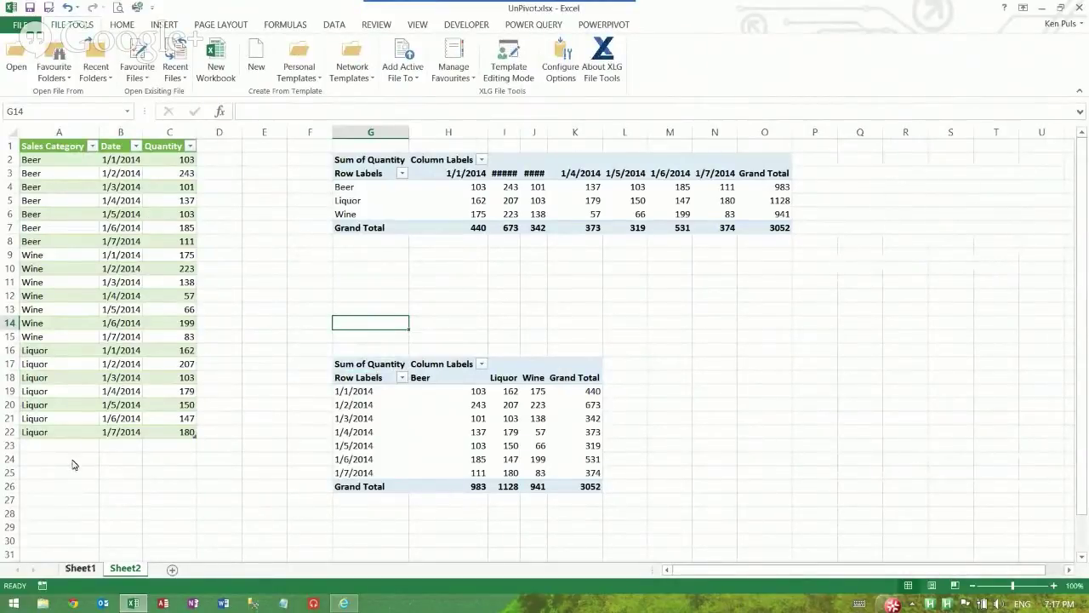
On Sheet1, insert a new 1/8 date column before Total holding 2, 4 and 2.
{"action": "key", "text": "ctrl+Page_Up"}
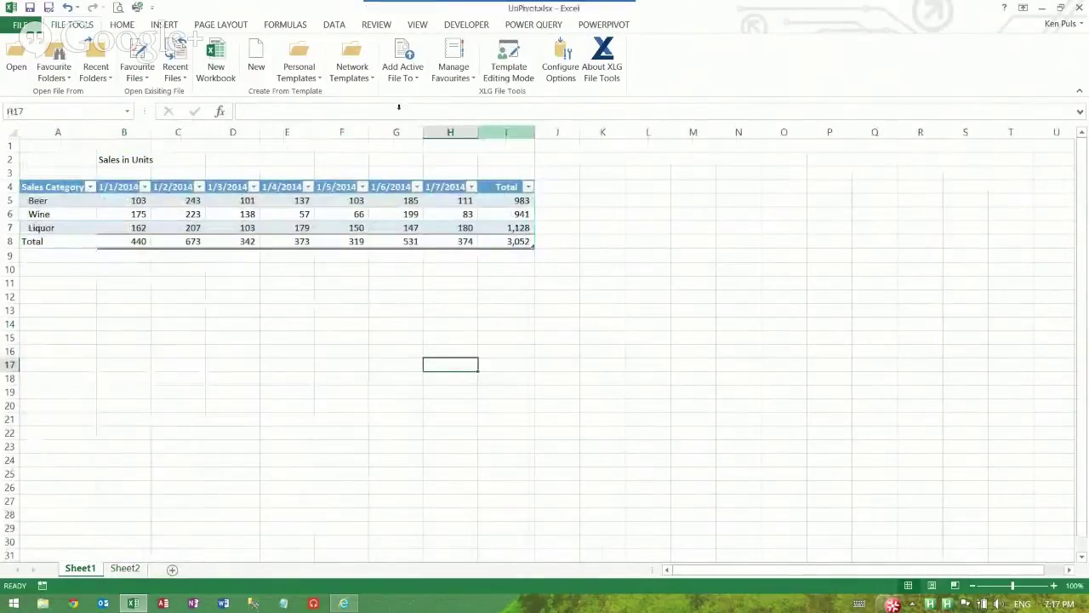
{"action": "right_click", "coordinate": [506, 132]}
{"action": "left_click", "coordinate": [523, 234]}
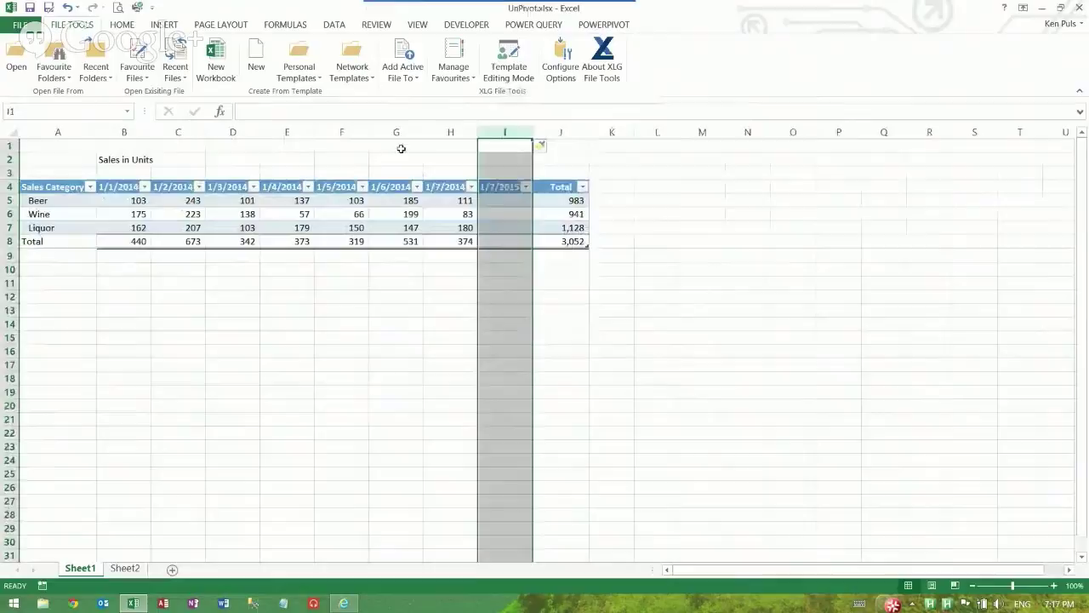
{"action": "key", "text": "Down"}
{"action": "key", "text": "Down"}
{"action": "key", "text": "Down"}
{"action": "type", "text": "1/8/201"}
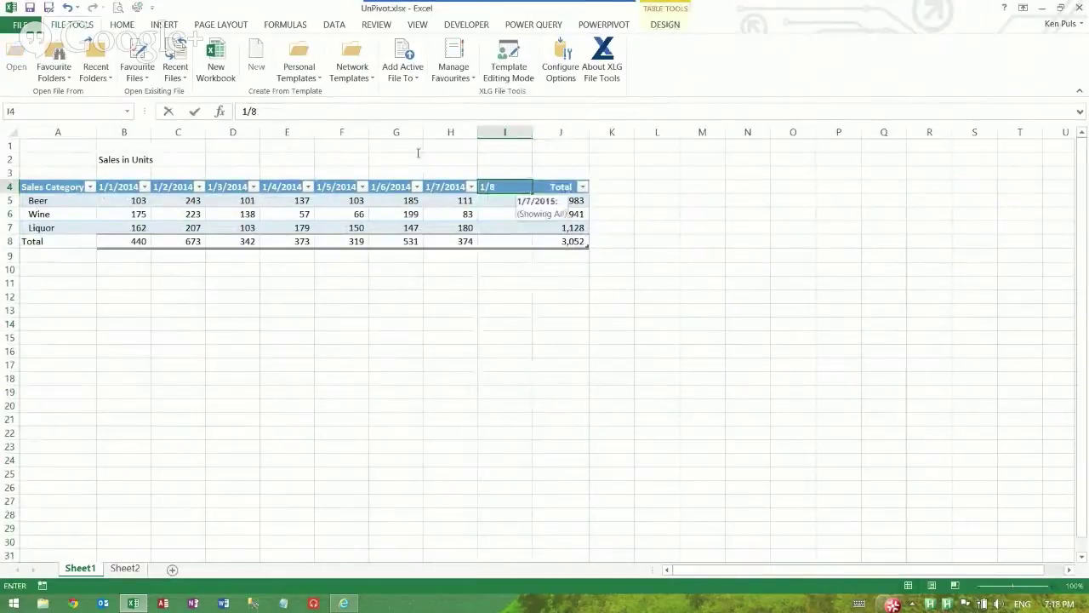
{"action": "key", "text": "Return"}
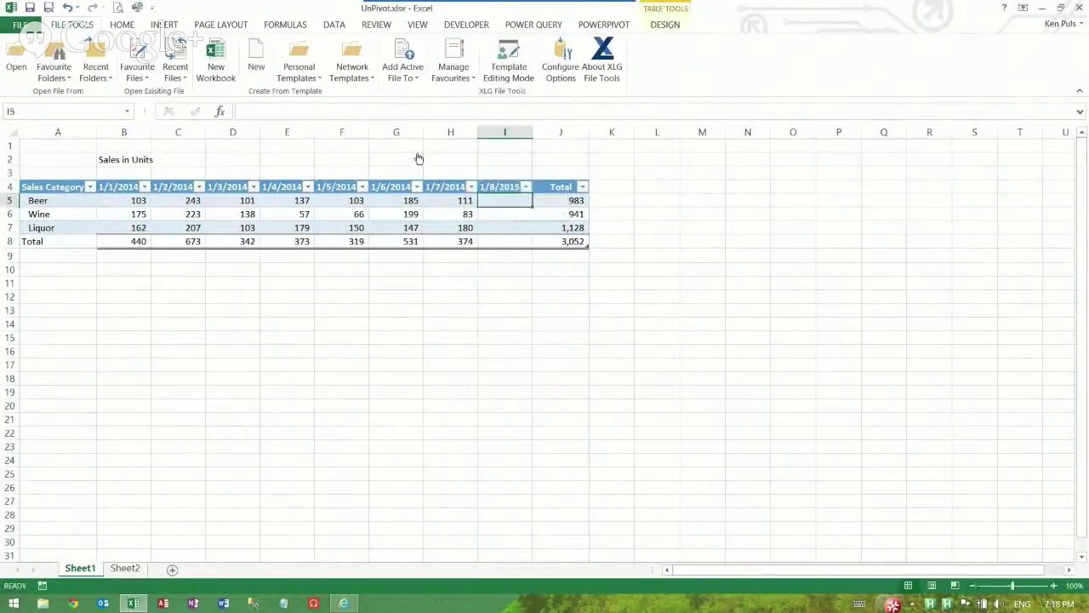
{"action": "type", "text": "2"}
{"action": "key", "text": "Return"}
{"action": "type", "text": "4"}
{"action": "key", "text": "Return"}
{"action": "type", "text": "2"}
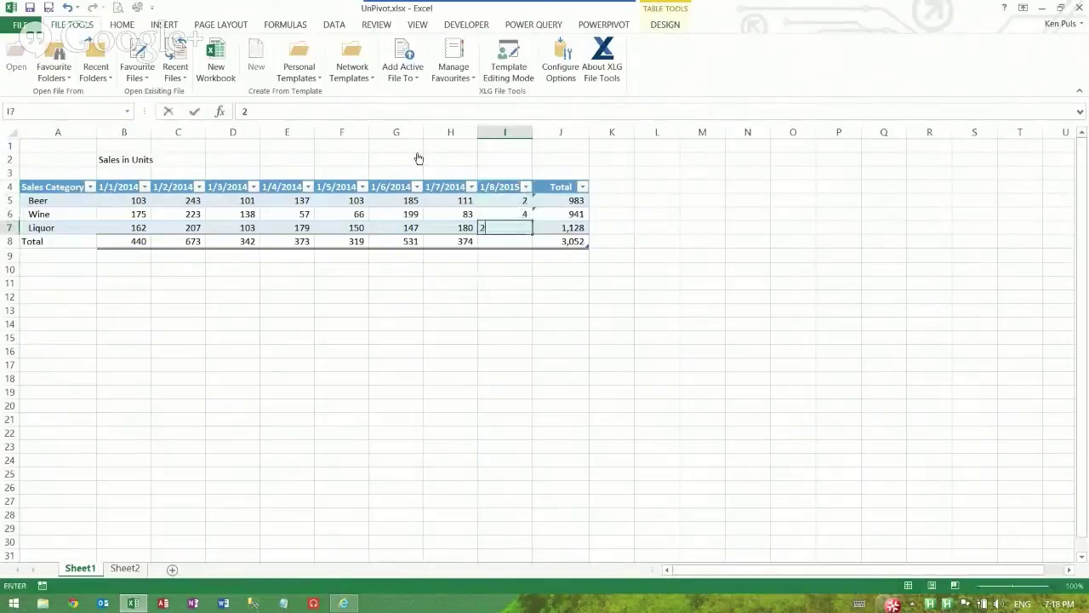
{"action": "key", "text": "Return"}
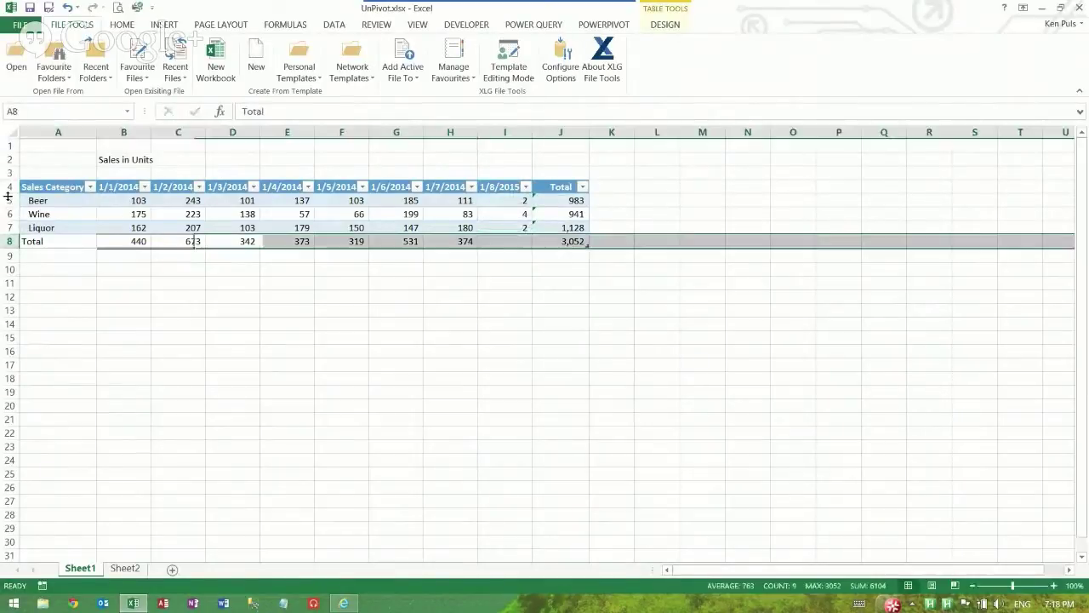
Insert a Cider row above Total with 123 under the new date.
{"action": "right_click", "coordinate": [9, 241]}
{"action": "left_click", "coordinate": [43, 343]}
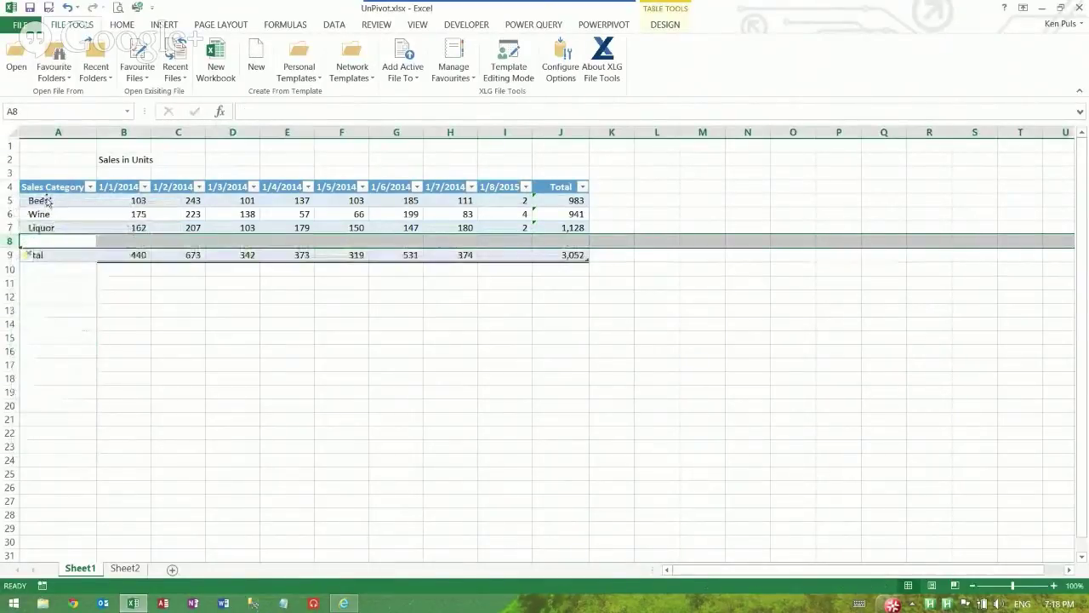
{"action": "type", "text": "Cider"}
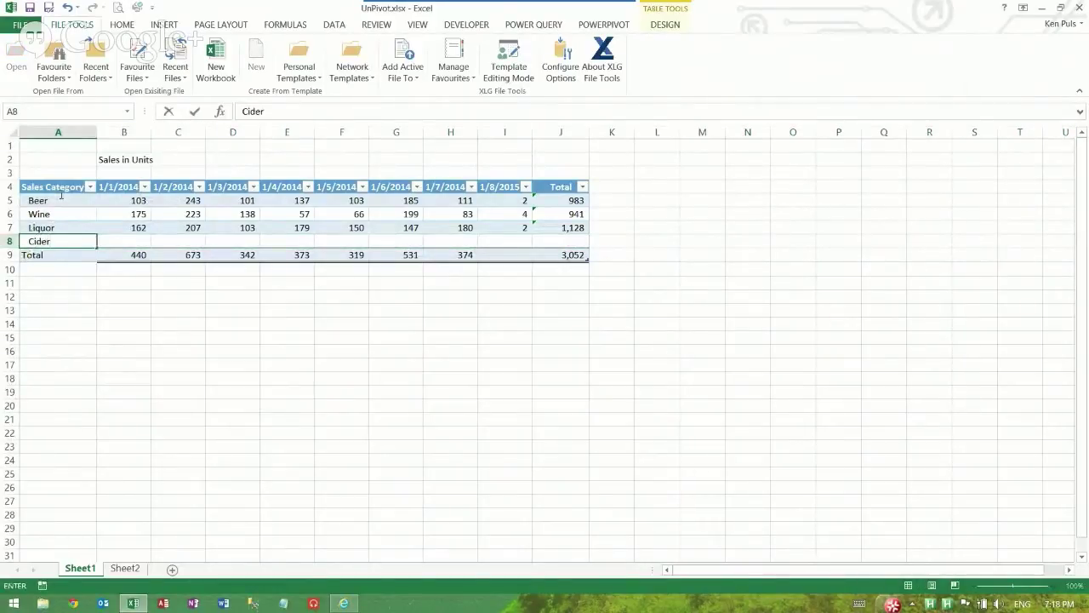
{"action": "key", "text": "Return"}
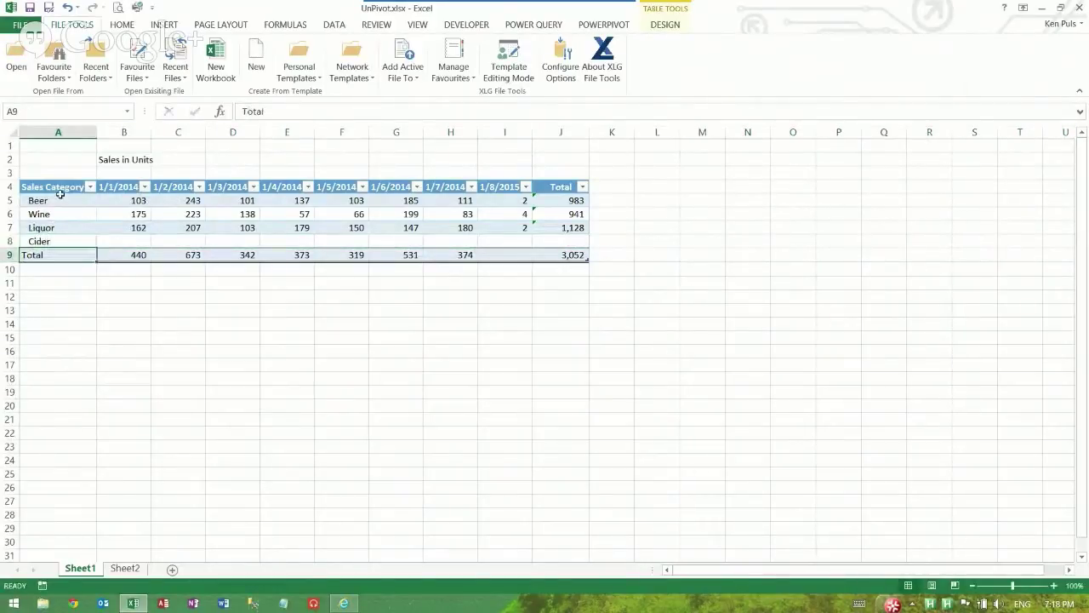
{"action": "left_click", "coordinate": [505, 241]}
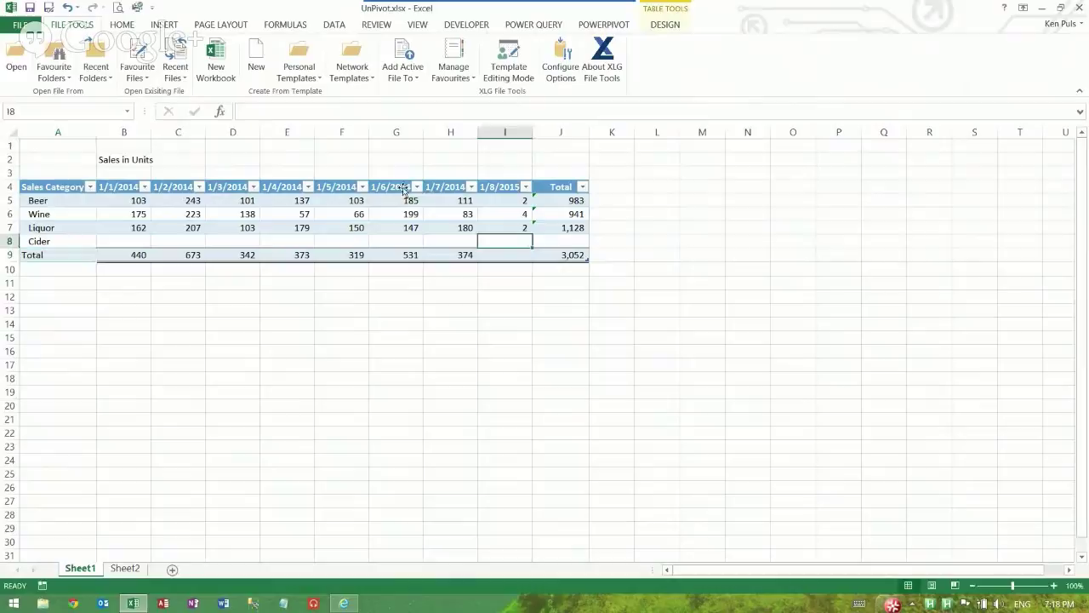
{"action": "type", "text": "123"}
{"action": "key", "text": "Return"}
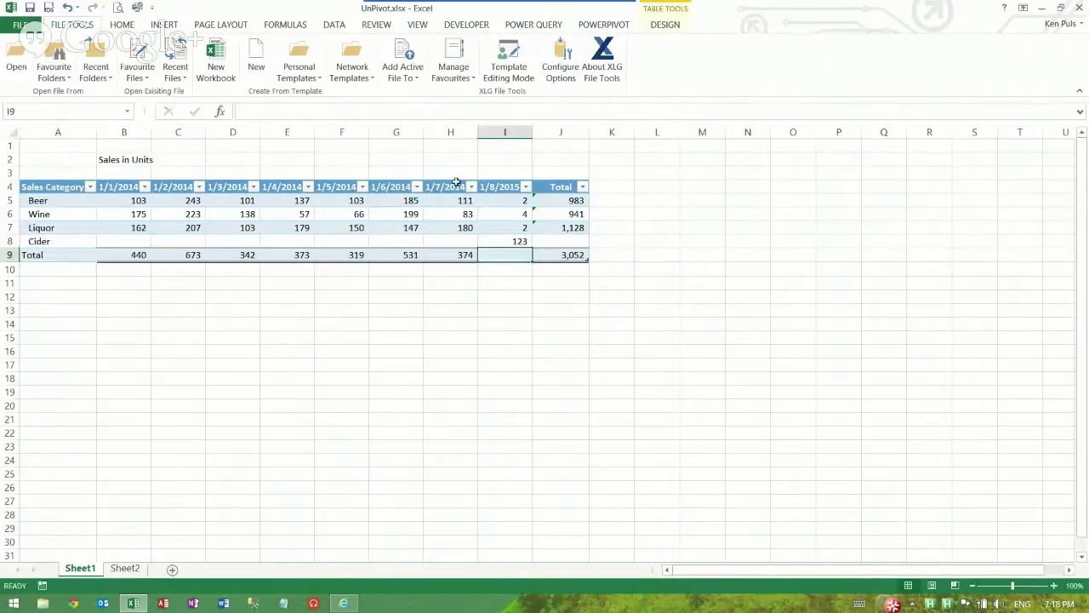
Check that the Total formulas cover the new Cider row and new date column.
{"action": "key", "text": "Right"}
{"action": "key", "text": "Up"}
{"action": "key", "text": "Up"}
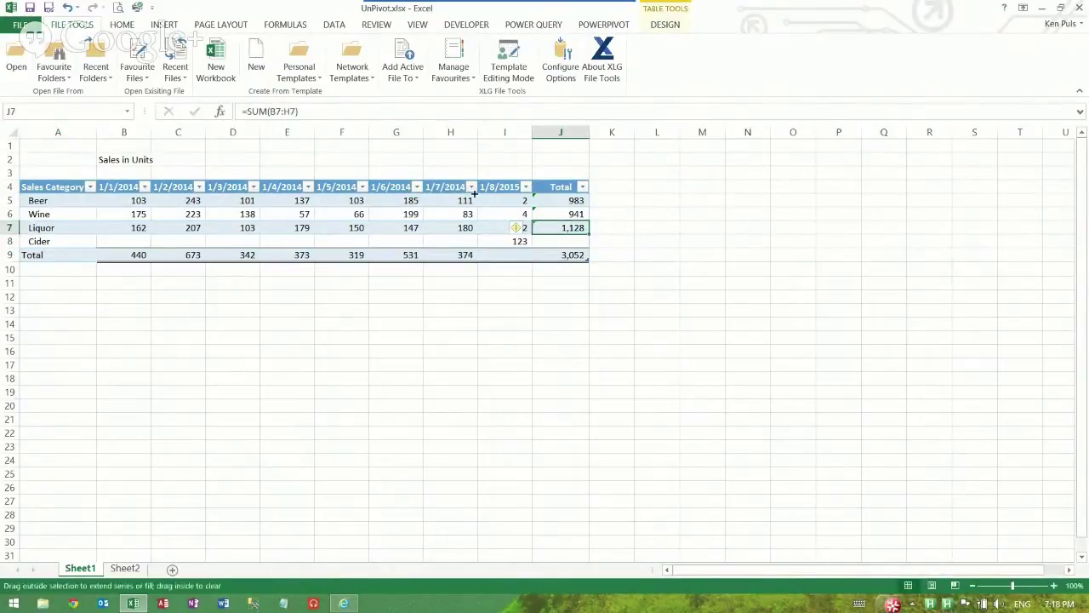
{"action": "key", "text": "shift+Down"}
{"action": "key", "text": "Down"}
{"action": "key", "text": "Down"}
{"action": "key", "text": "Left"}
{"action": "key", "text": "Left"}
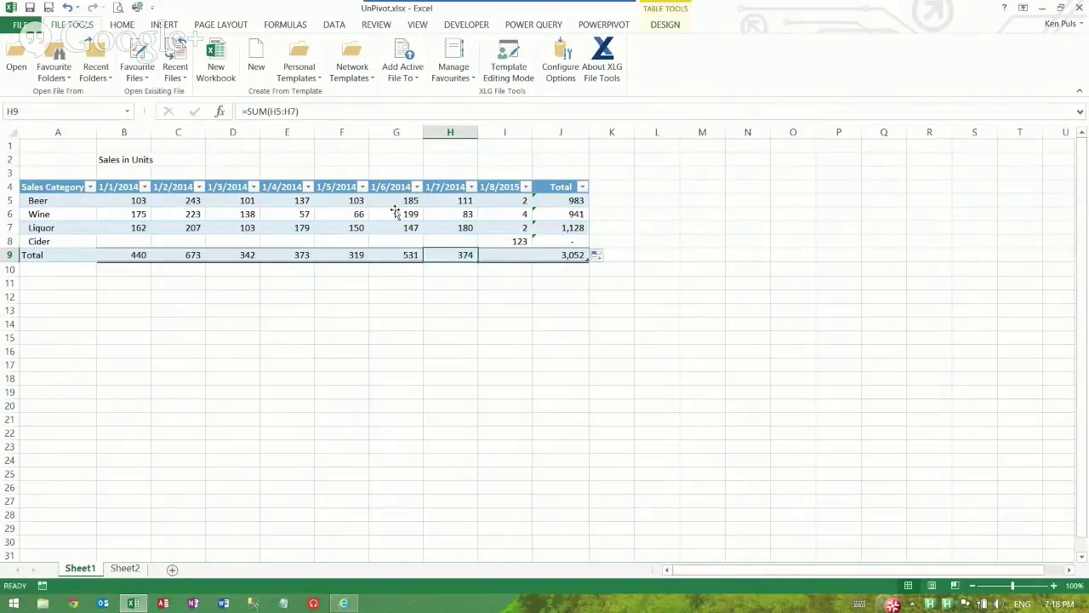
{"action": "key", "text": "shift+Right"}
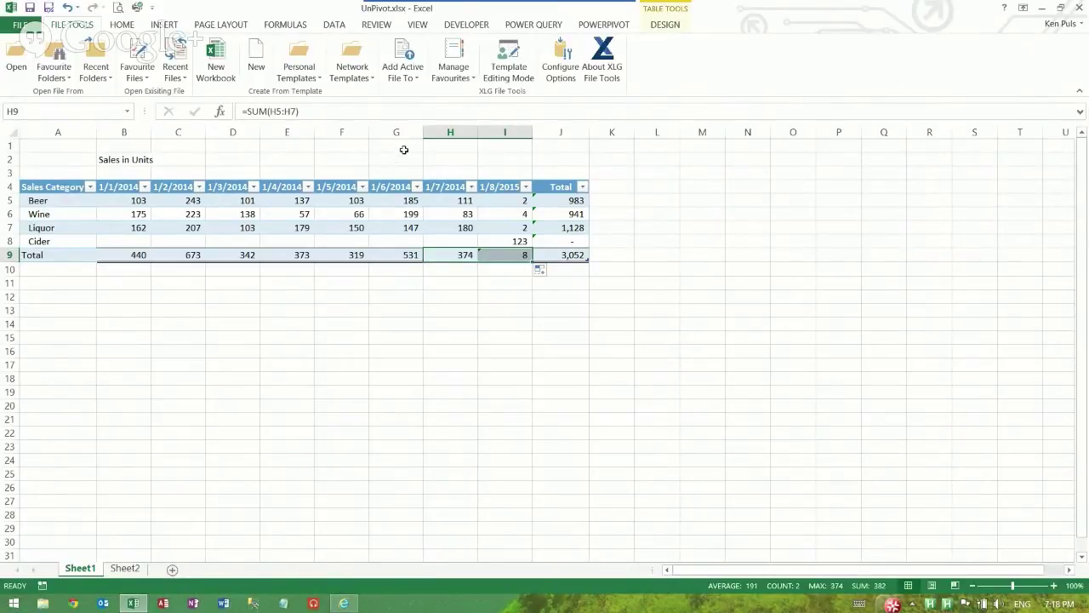
Correct the new column header's year so it reads 1/8/2014.
{"action": "key", "text": "Right"}
{"action": "key", "text": "ctrl+Up"}
{"action": "key", "text": "F2"}
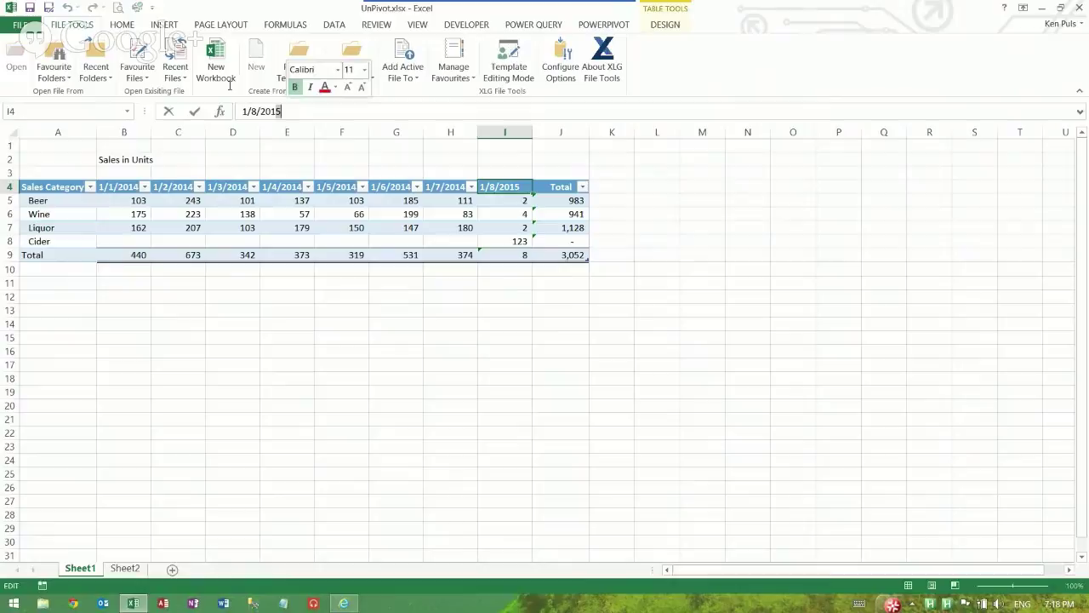
{"action": "key", "text": "BackSpace"}
{"action": "type", "text": "4"}
{"action": "key", "text": "Return"}
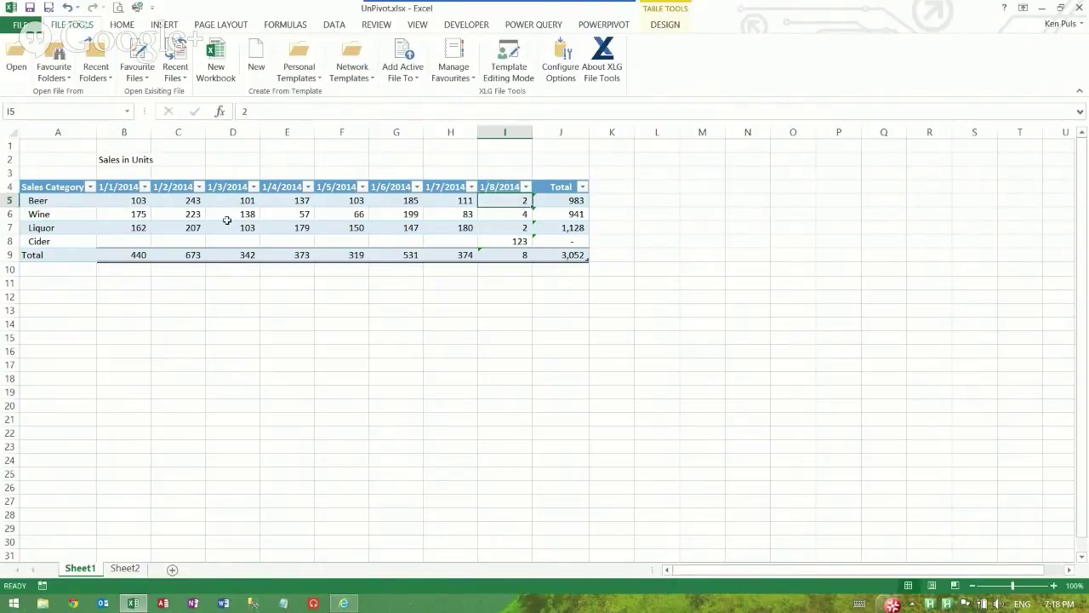
Refresh the Sales query table on Sheet2 to pull in the new date and Cider data.
{"action": "key", "text": "ctrl+Page_Down"}
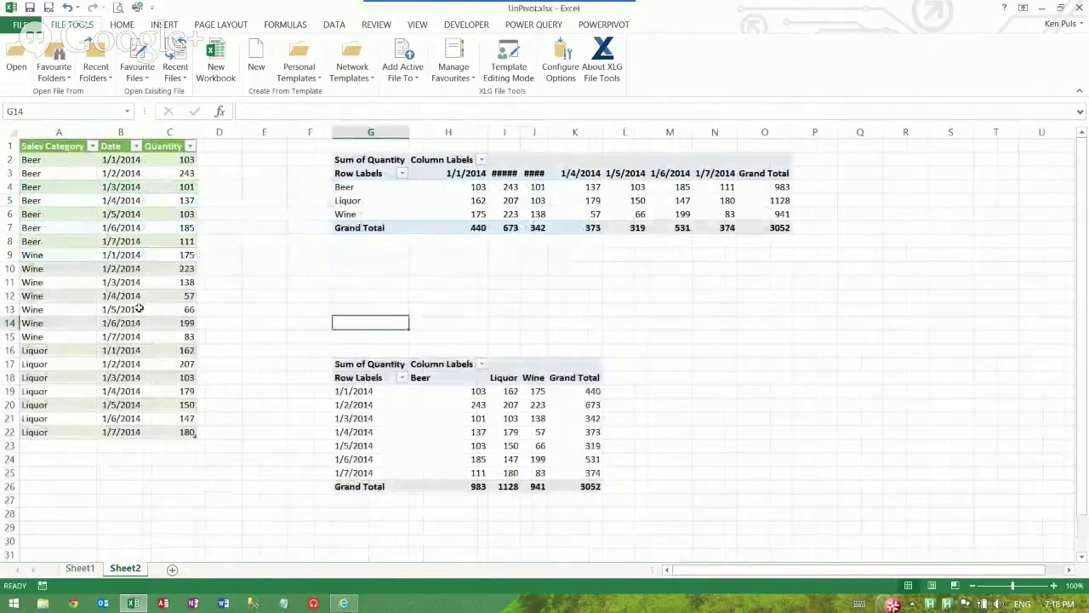
{"action": "right_click", "coordinate": [134, 239]}
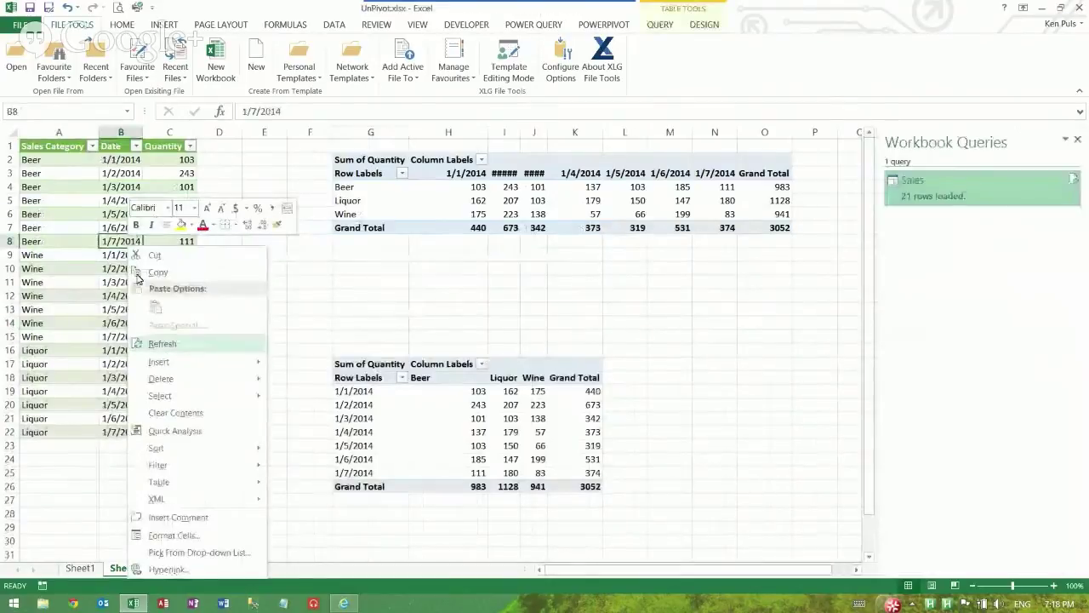
{"action": "left_click", "coordinate": [154, 343]}
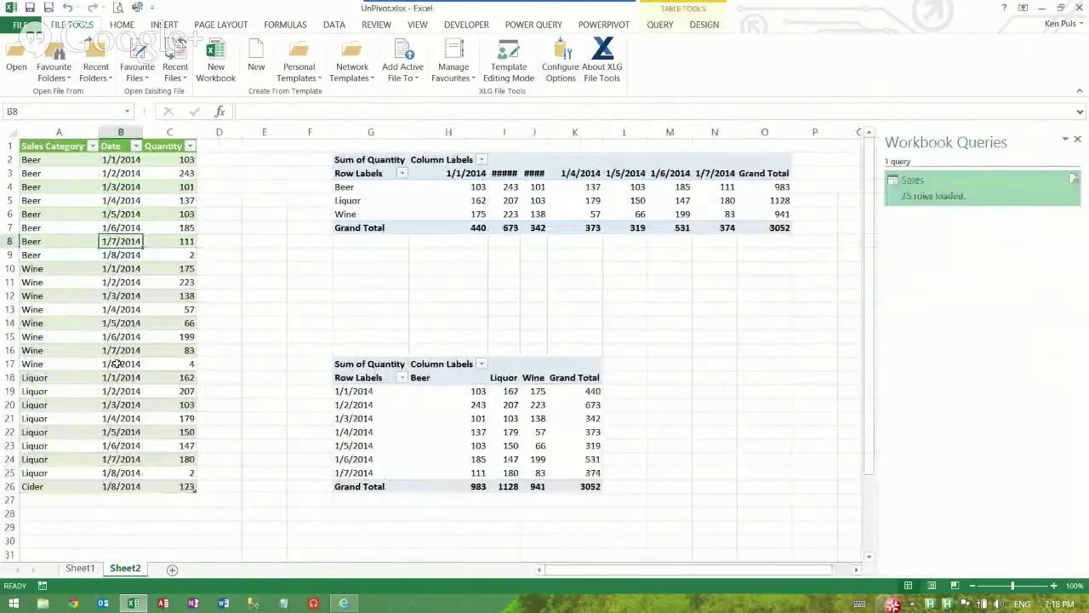
Refresh the top and lower pivot tables, then select the whole Sales query table.
{"action": "right_click", "coordinate": [497, 201]}
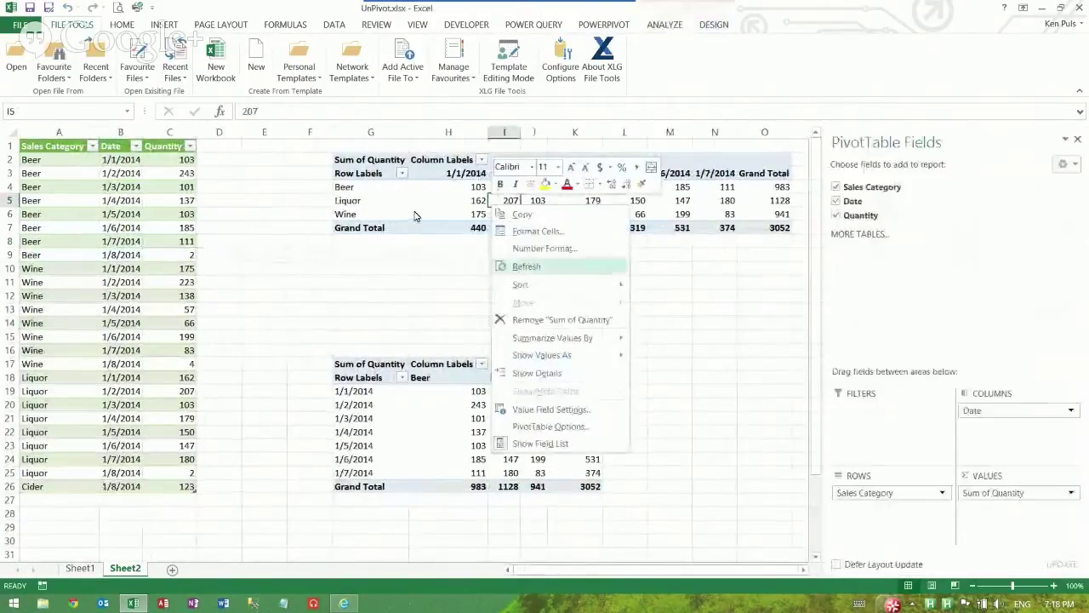
{"action": "left_click", "coordinate": [528, 266]}
{"action": "right_click", "coordinate": [481, 460]}
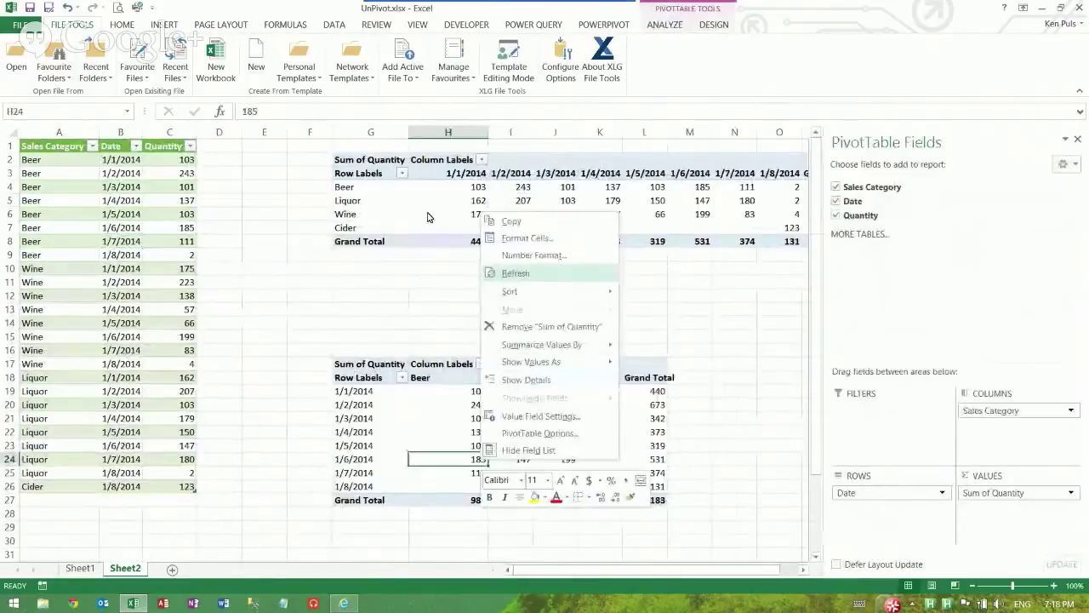
{"action": "left_click", "coordinate": [511, 272]}
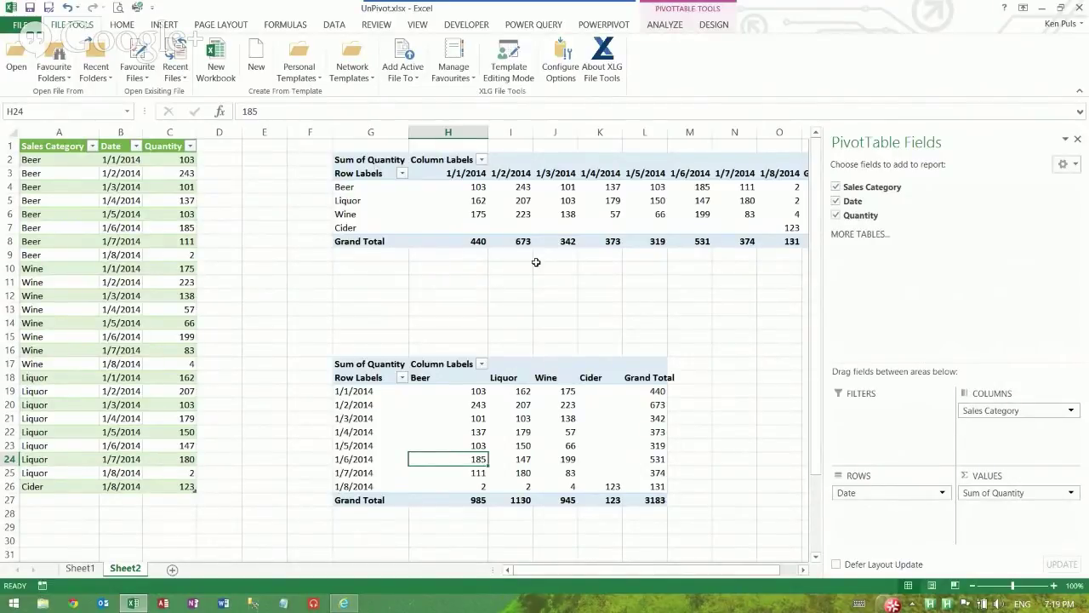
{"action": "left_click_drag", "start_coordinate": [50, 147], "coordinate": [146, 490]}
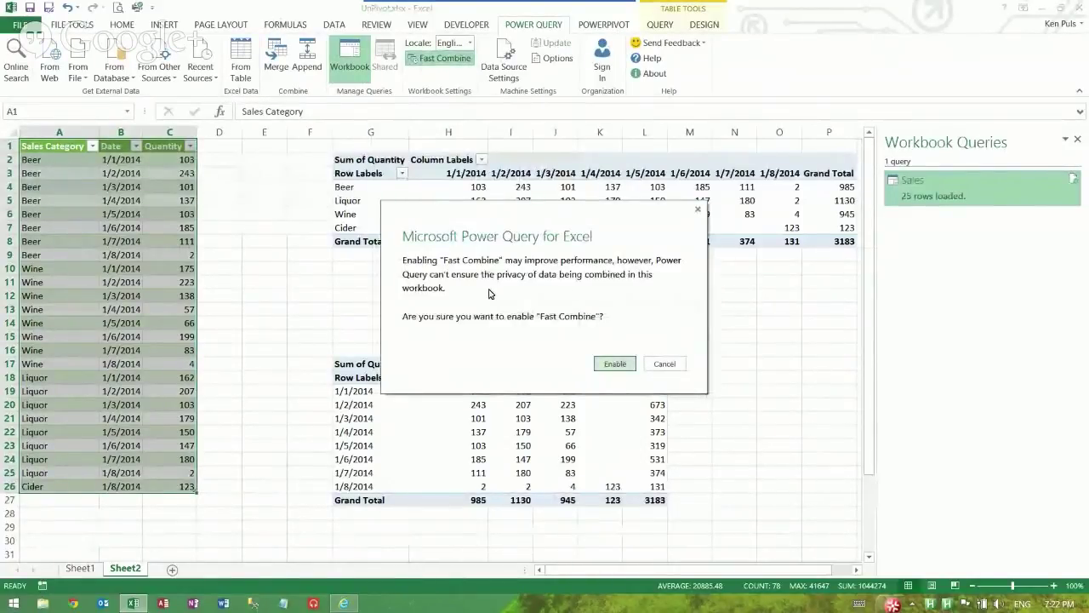
Dismiss the Fast Combine confirmation prompt with Enter.
{"action": "key", "text": "Return"}
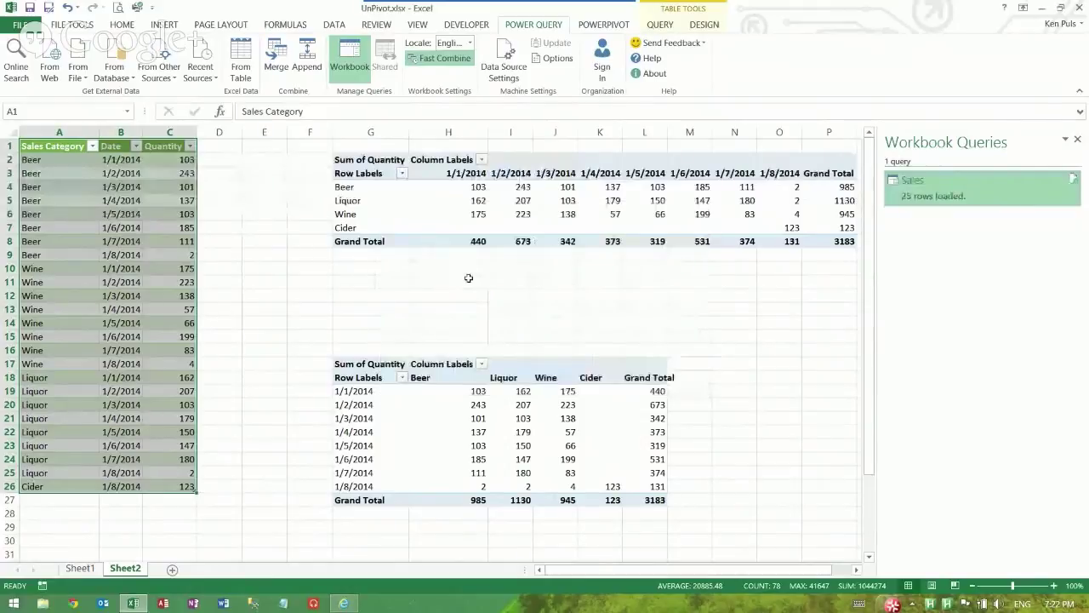